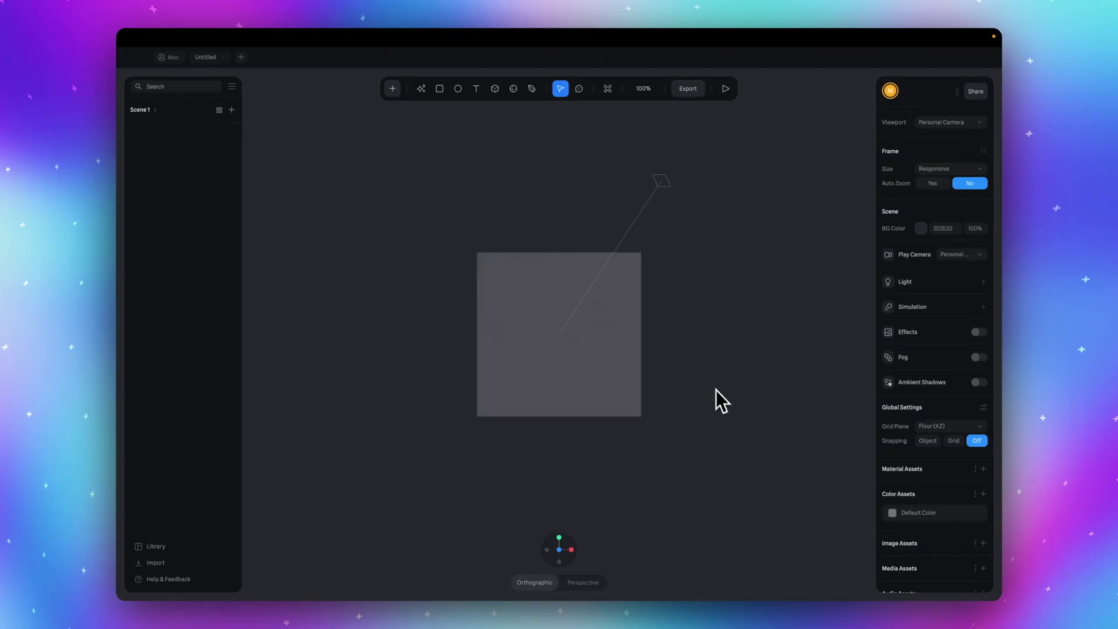
Delete the default Directional Light and Rectangle, leaving an empty canvas.
left_click_drag(732, 412, 455, 179)
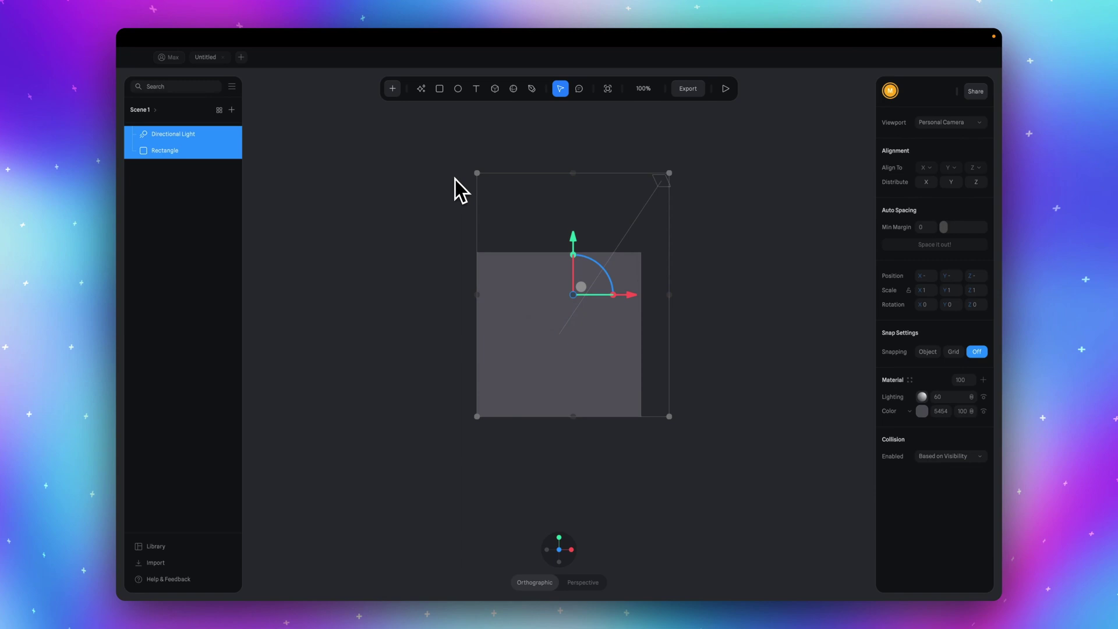
key("Delete")
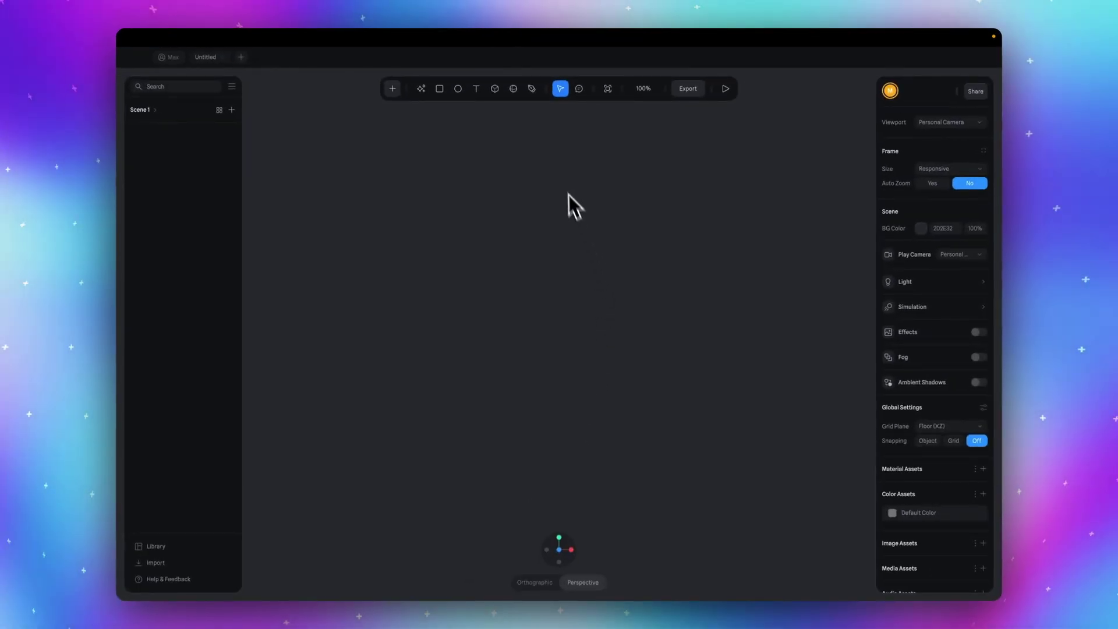
left_click(514, 89)
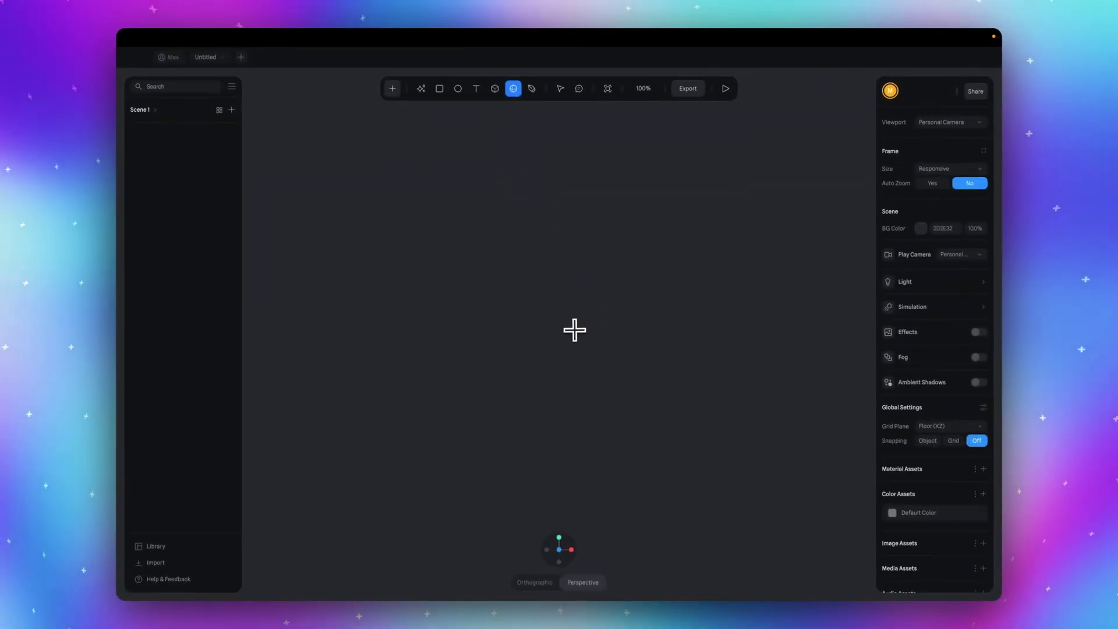
Place a sphere and set its Size X, Y and Z to 300.
left_click(568, 337)
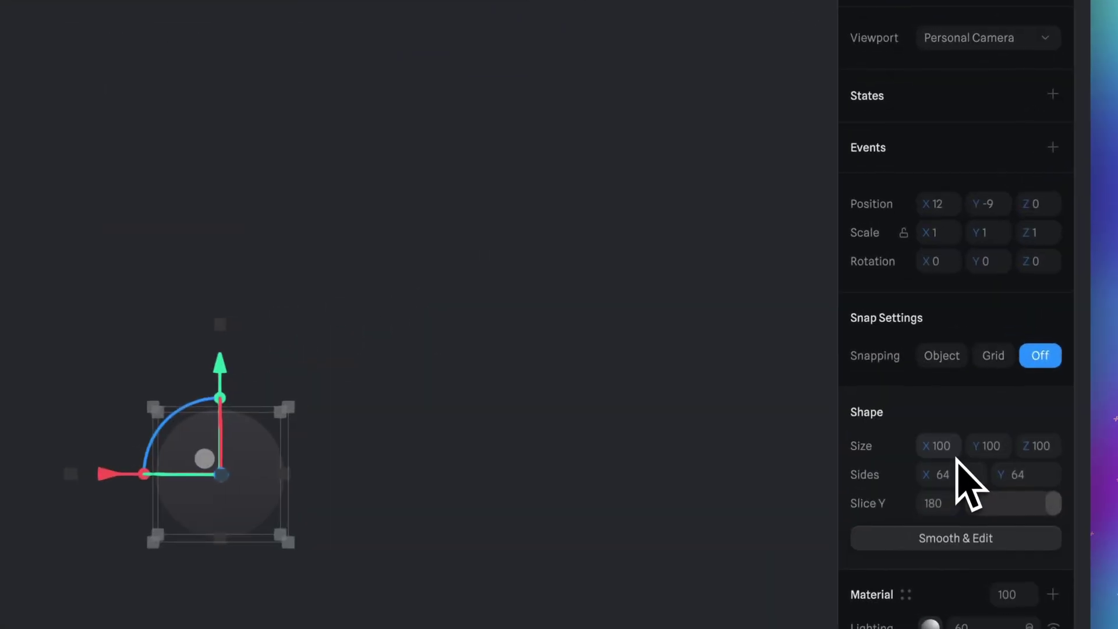
left_click(930, 329)
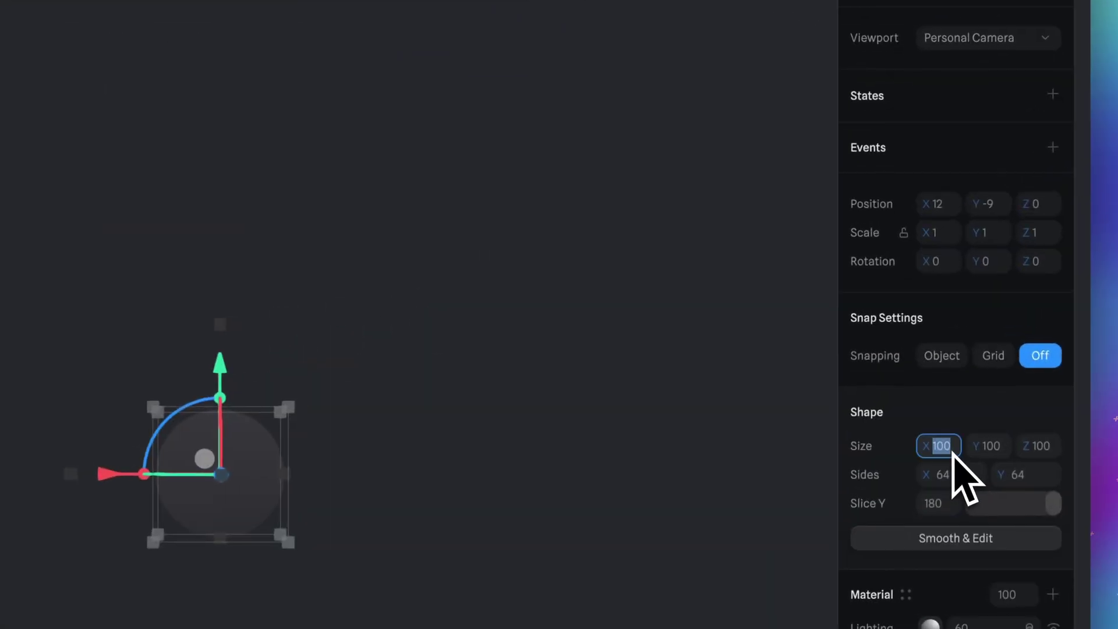
type("30")
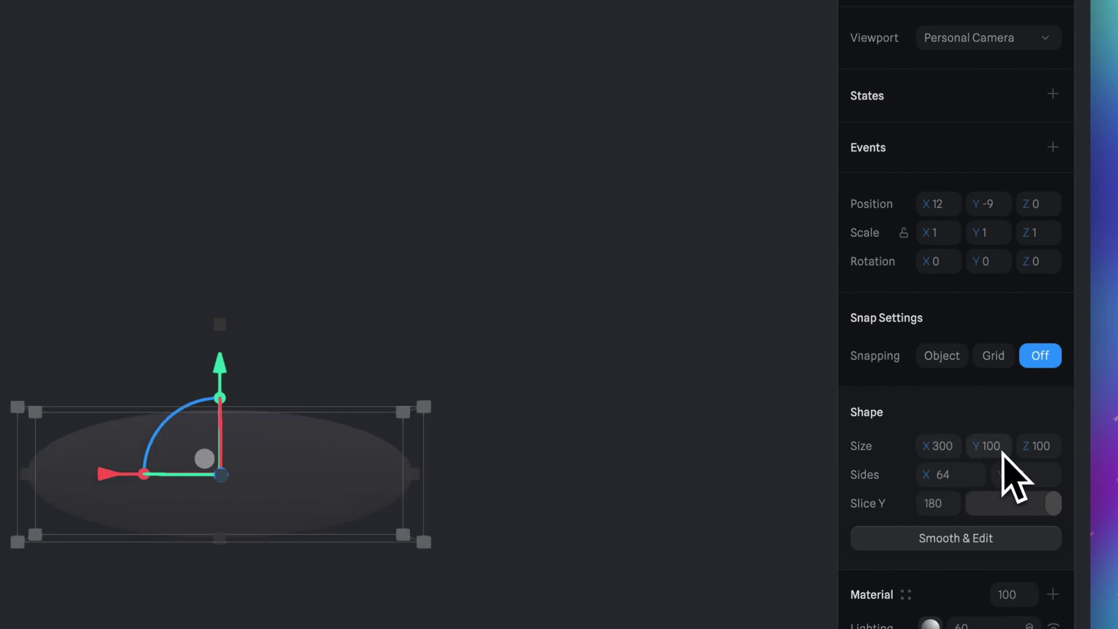
left_click(996, 449)
type("300")
left_click(1034, 447)
type("3")
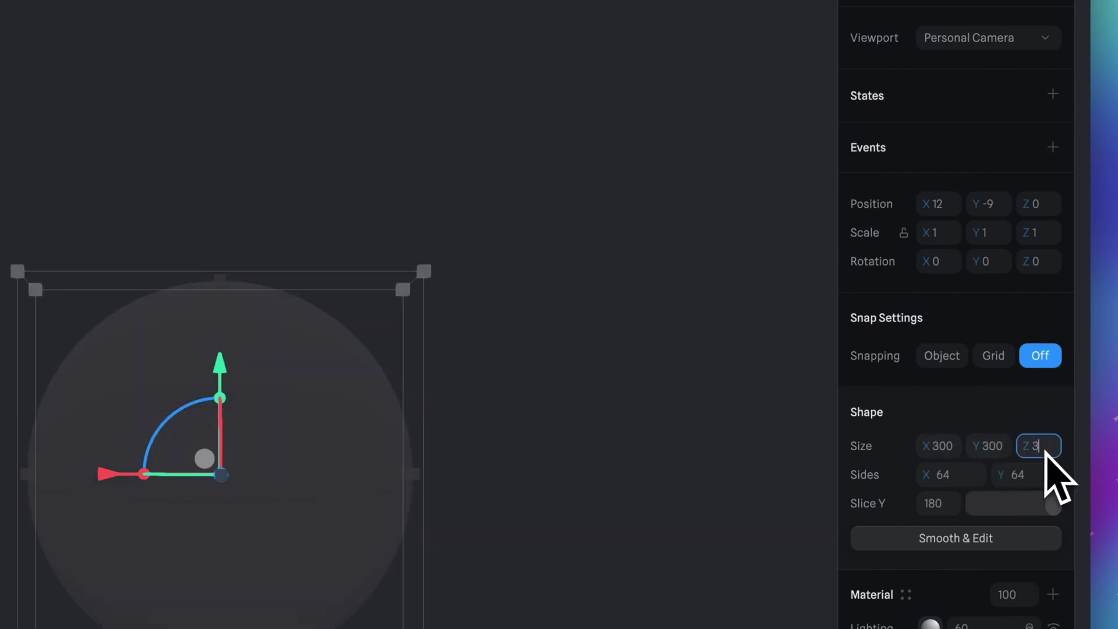
type("00")
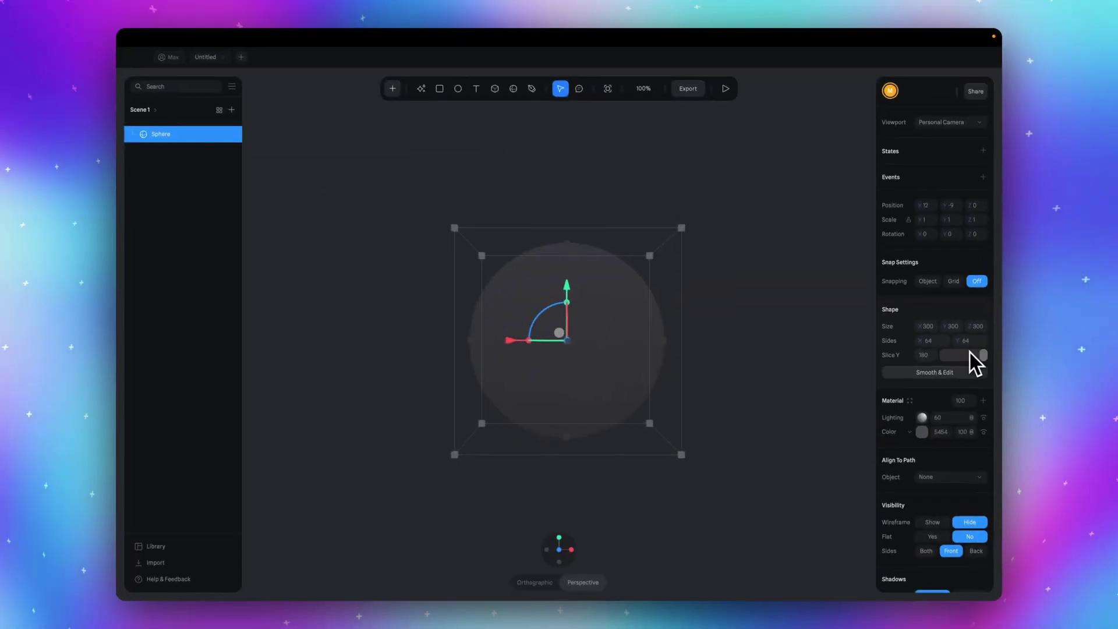
scroll(960, 354, "down", 2)
scroll(959, 356, "down", 1)
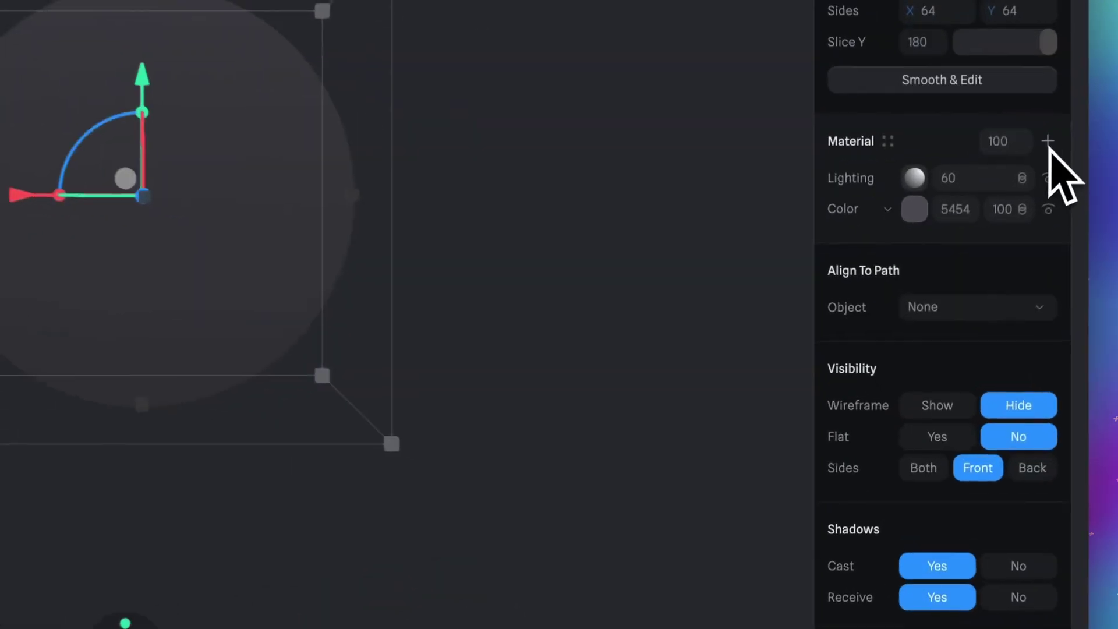
Add a Displace layer to the sphere's material.
left_click(982, 315)
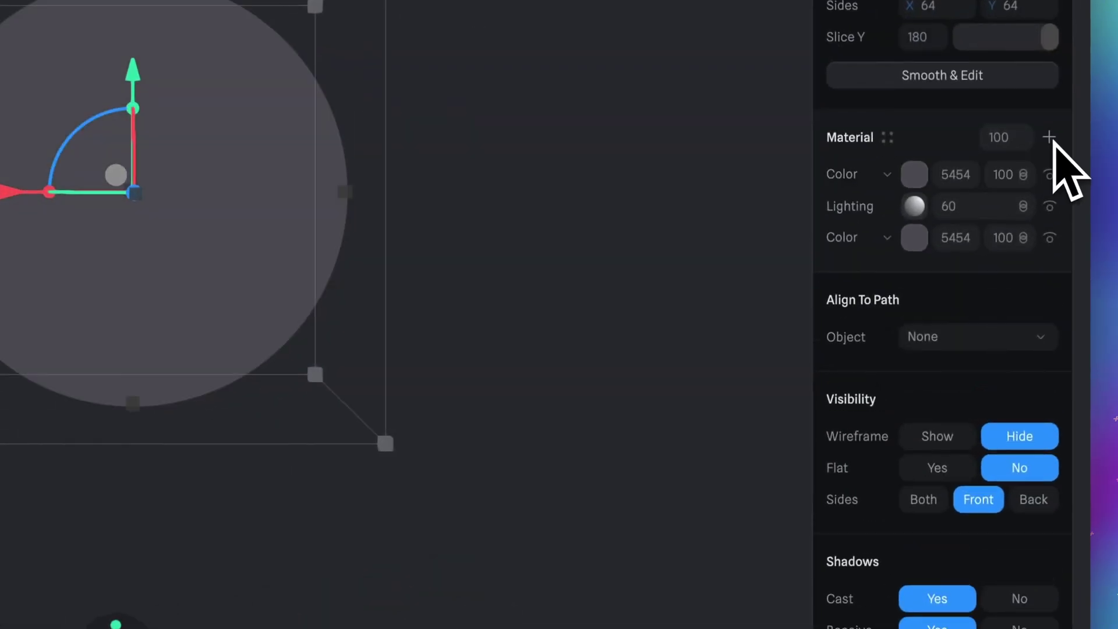
left_click(893, 178)
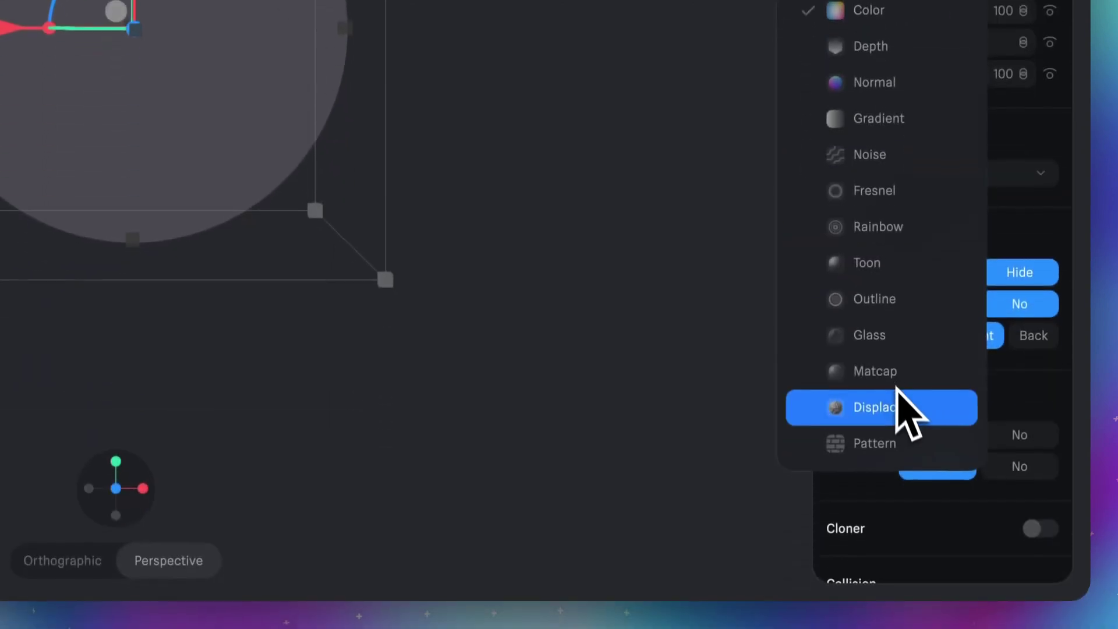
left_click(898, 408)
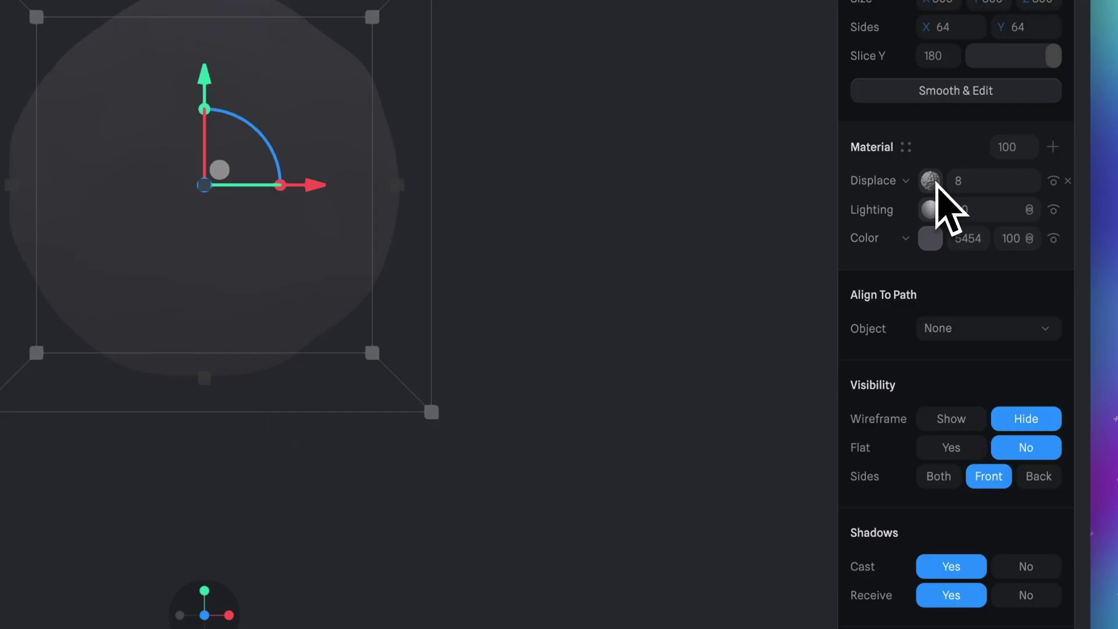
Set the displacement to Perlin noise with scale 5 and strength 50.
left_click(931, 181)
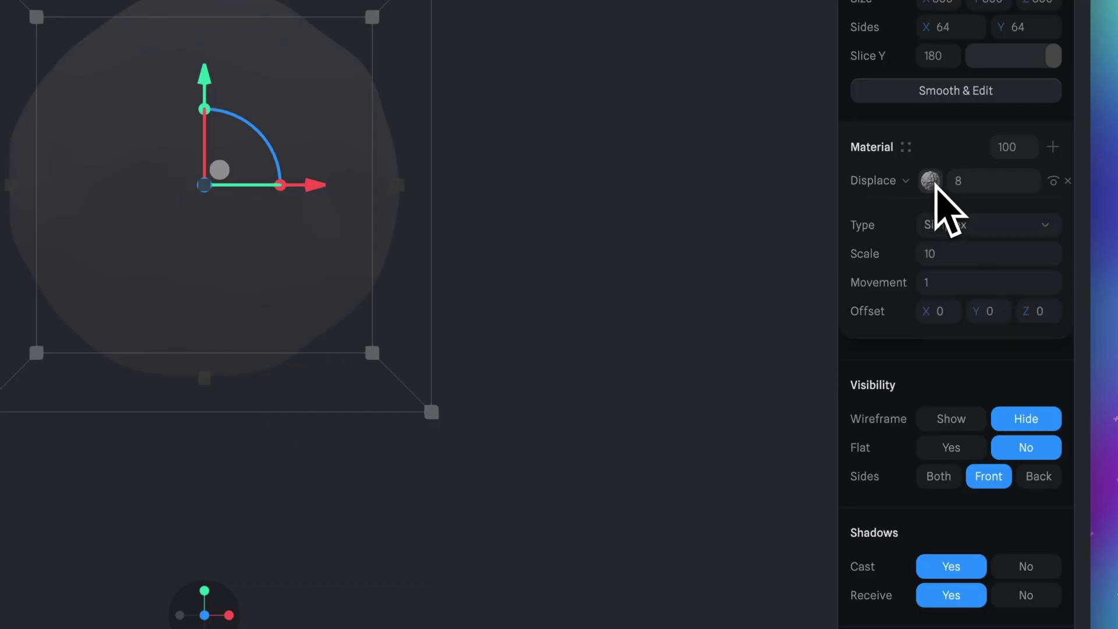
left_click(961, 230)
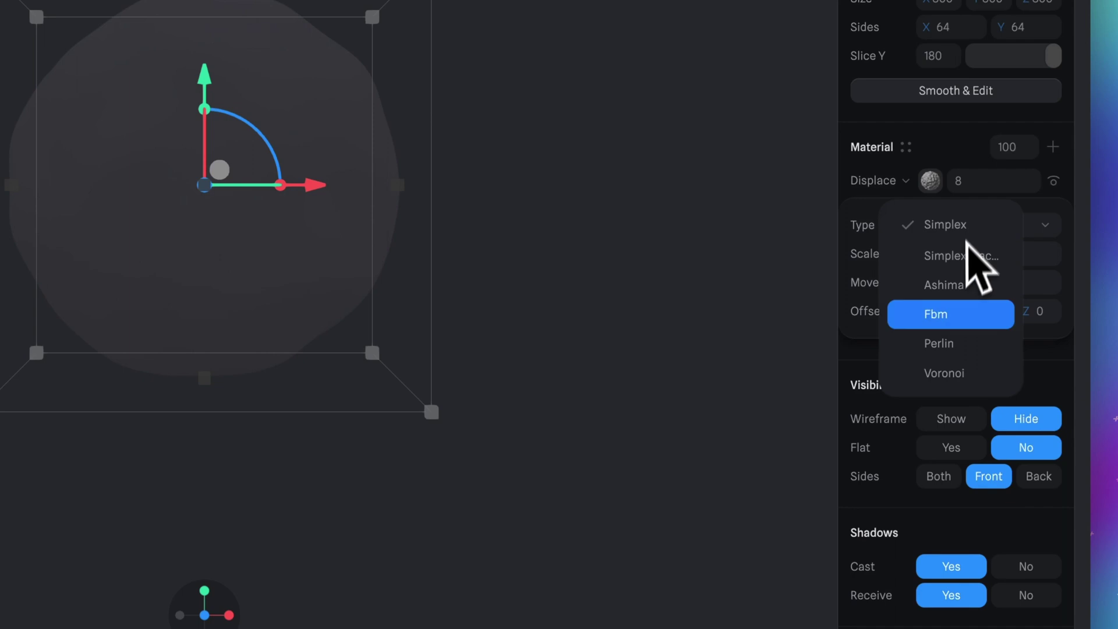
left_click(957, 341)
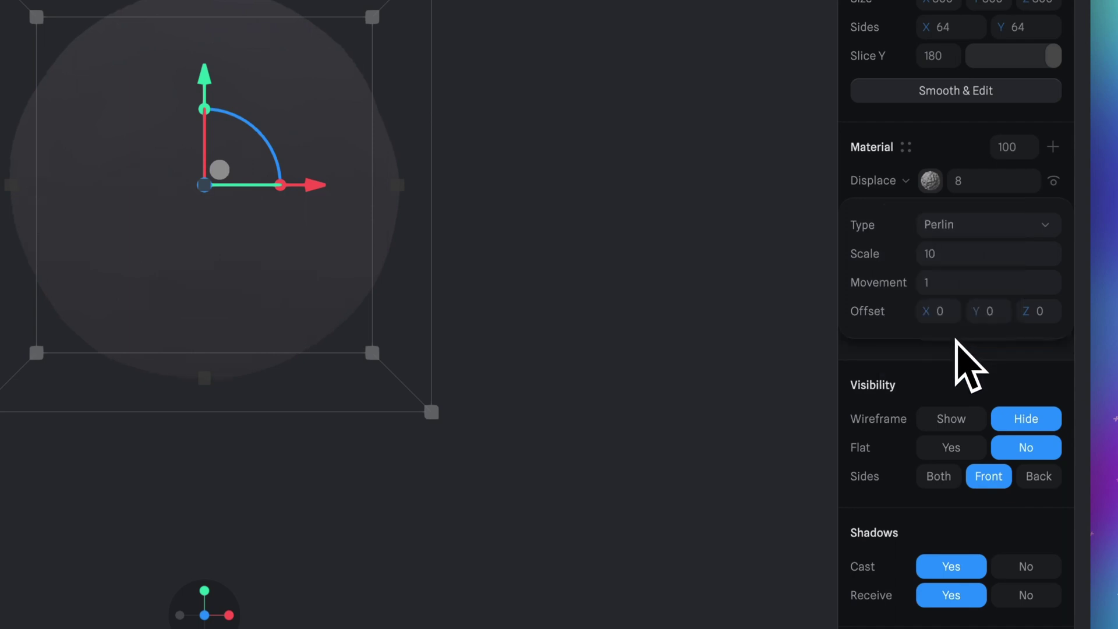
left_click(956, 255)
type("5")
key("Return")
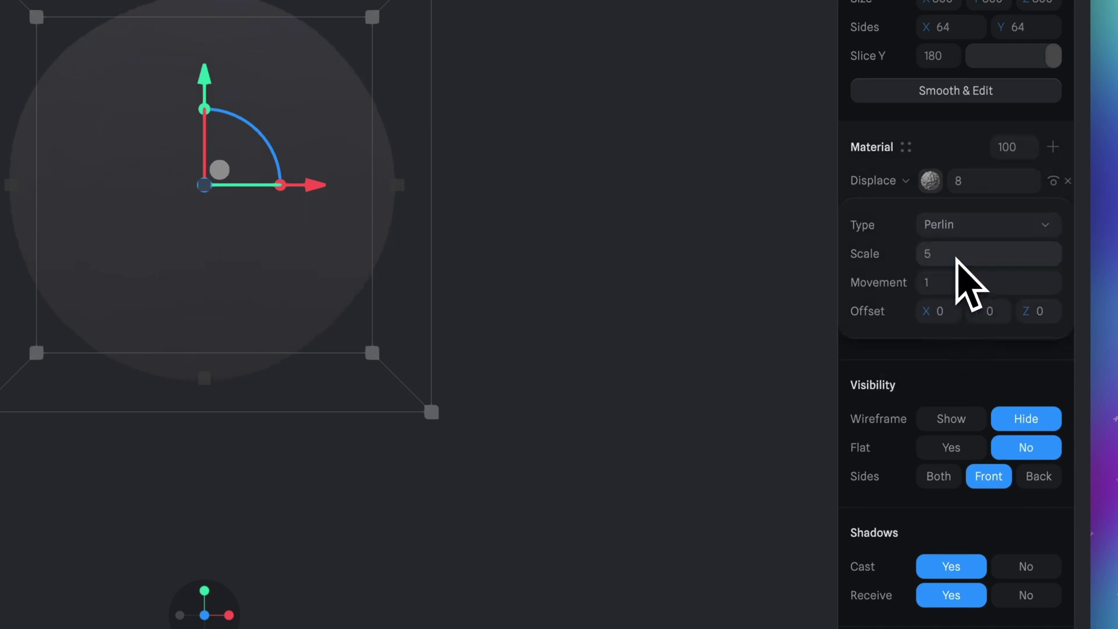
left_click(979, 182)
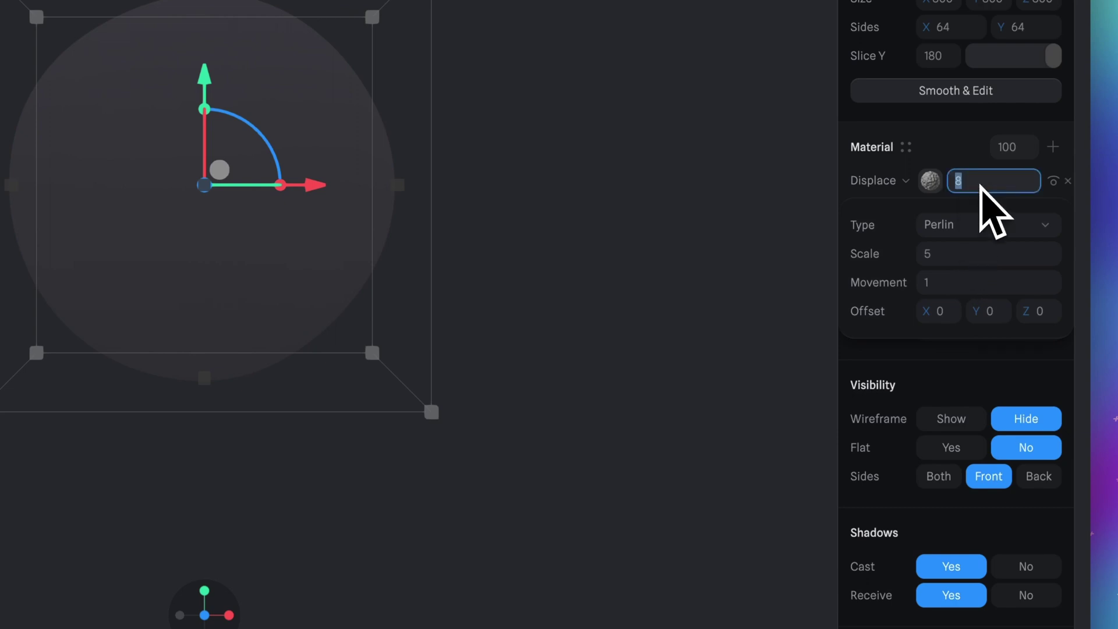
type("50")
key("Return")
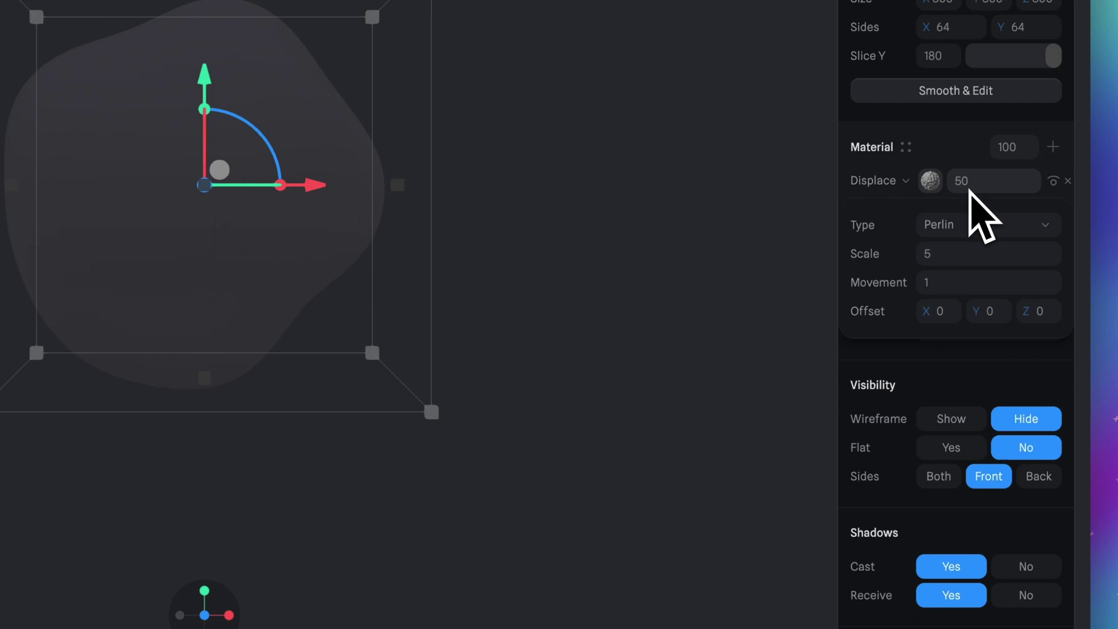
Add a Matcap layer using Matcap Reflection 4, blended in Overlay mode.
left_click(1052, 147)
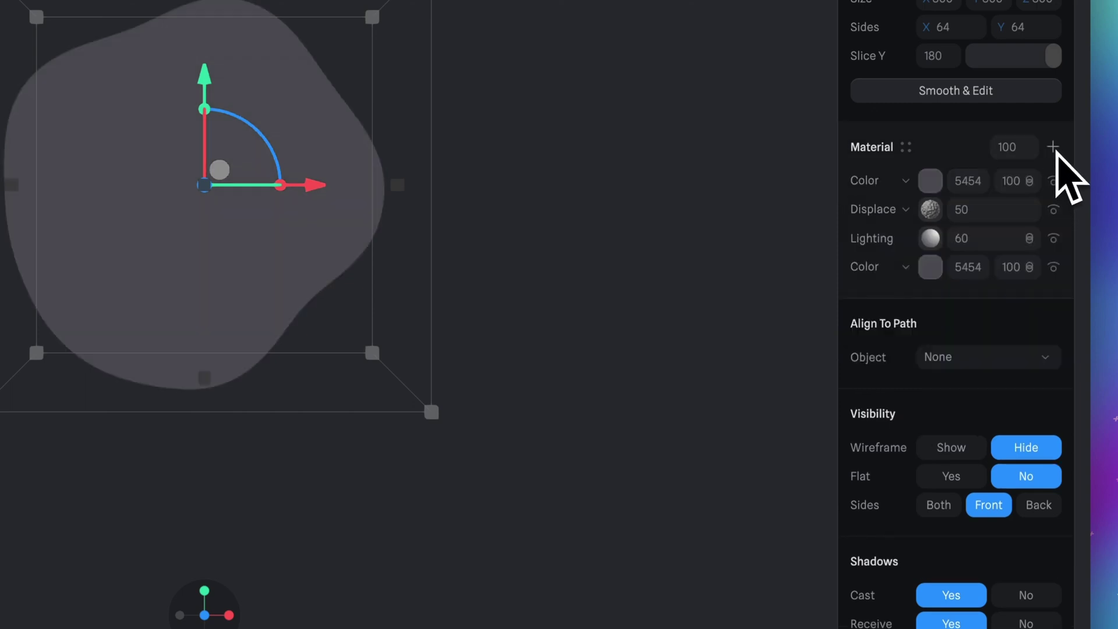
left_click(934, 182)
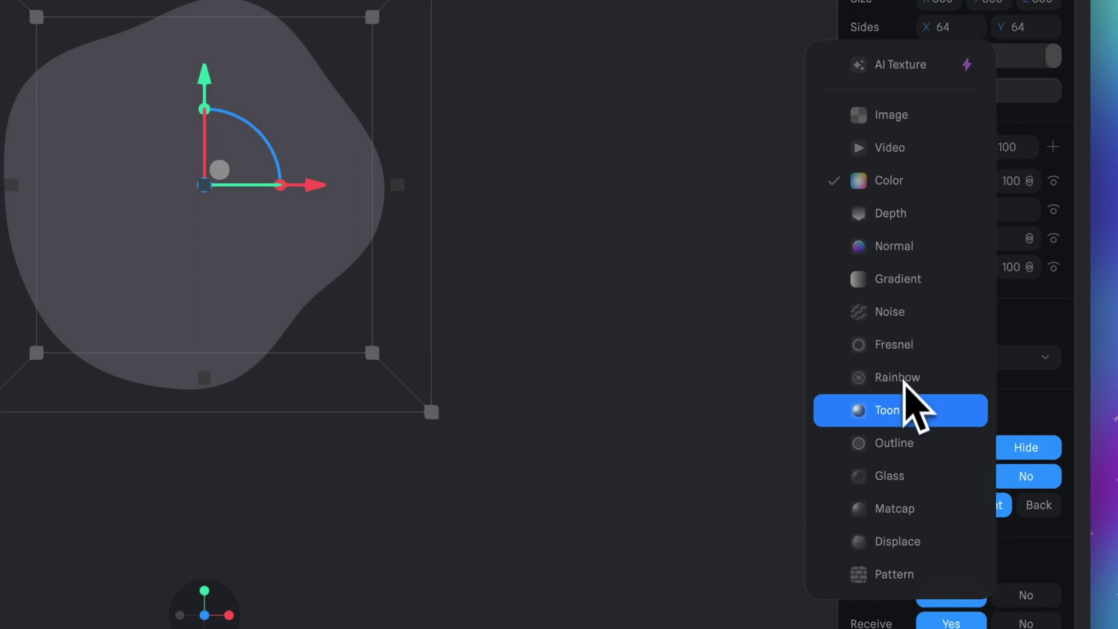
left_click(909, 487)
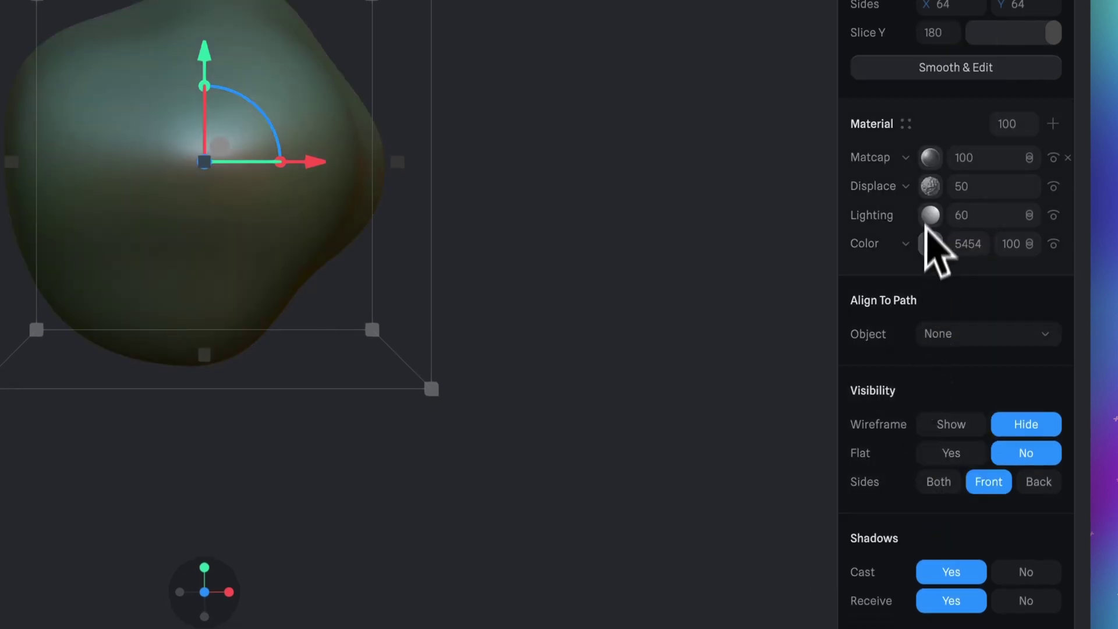
left_click(931, 159)
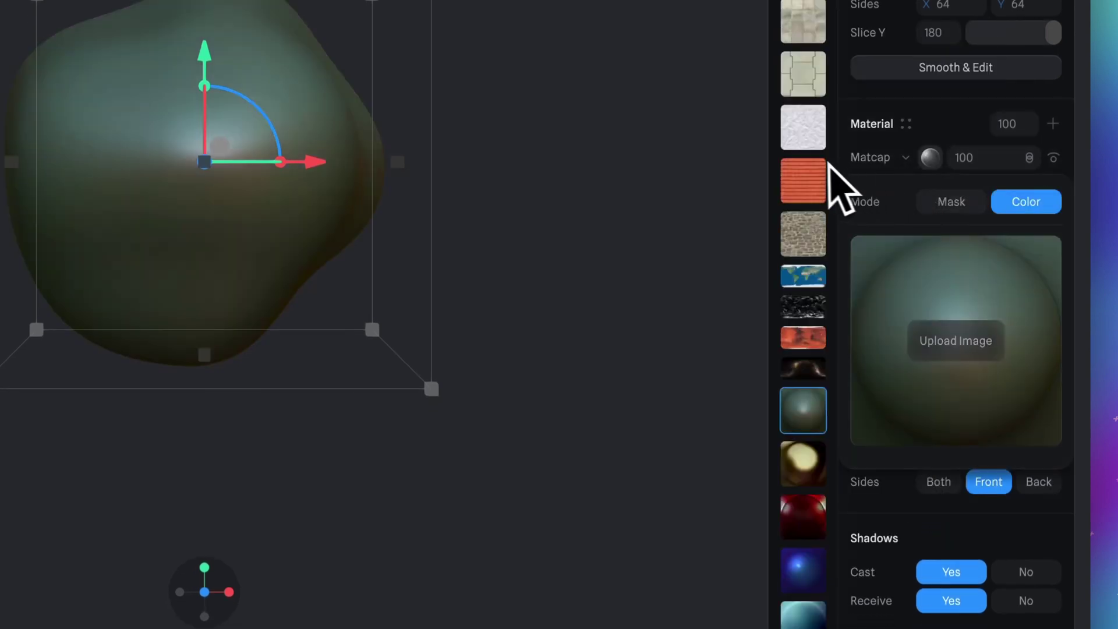
scroll(817, 179, "down", 5)
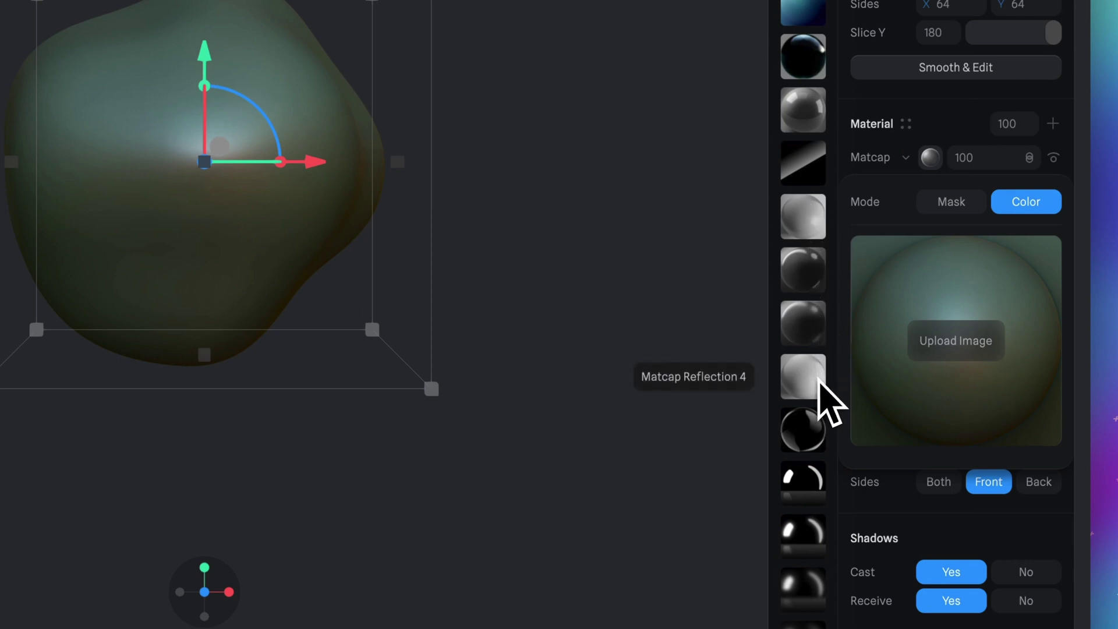
left_click(821, 384)
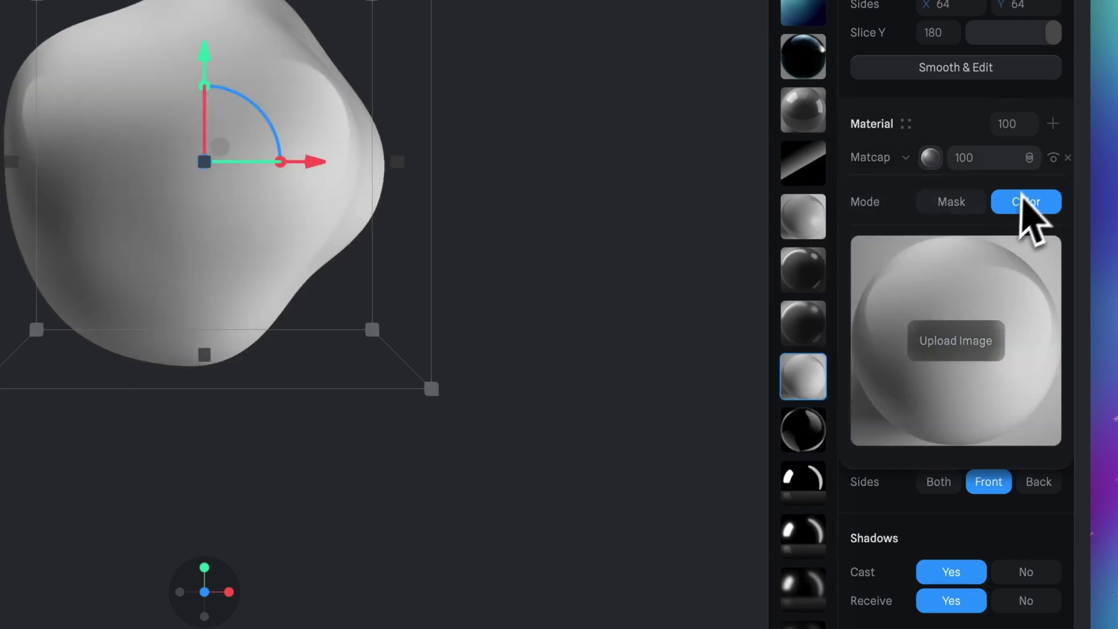
left_click(1028, 158)
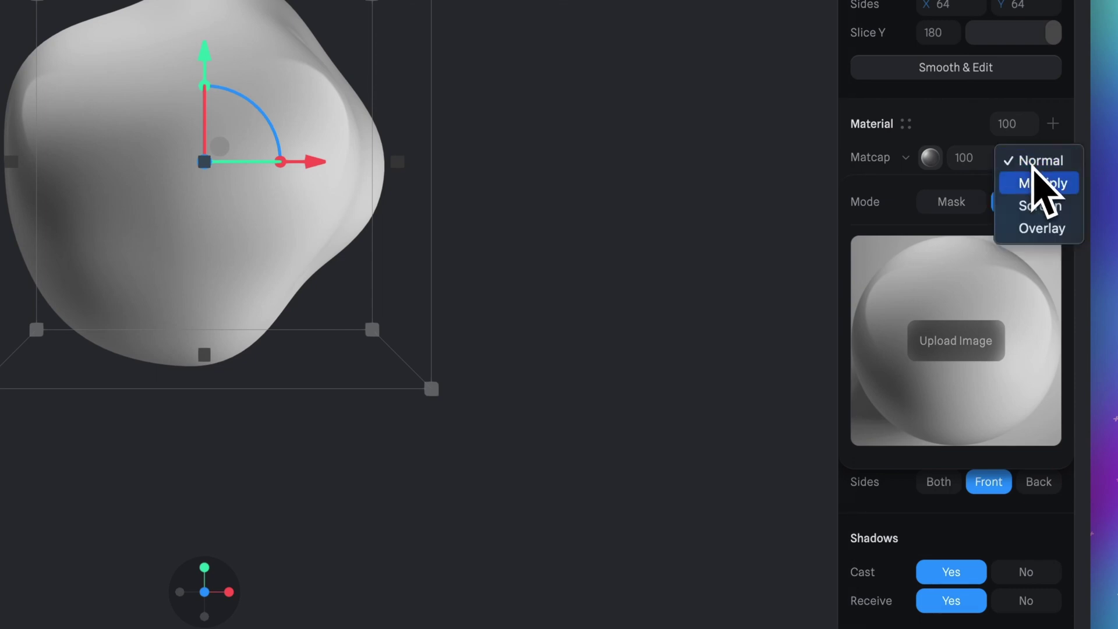
left_click(1042, 228)
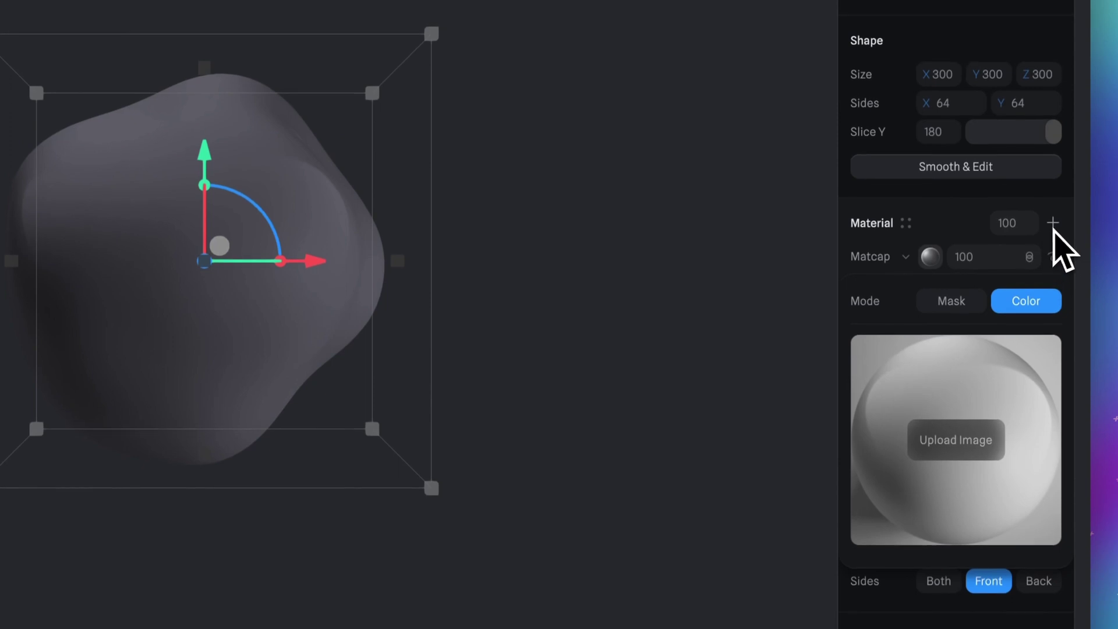
mouse_move(952, 256)
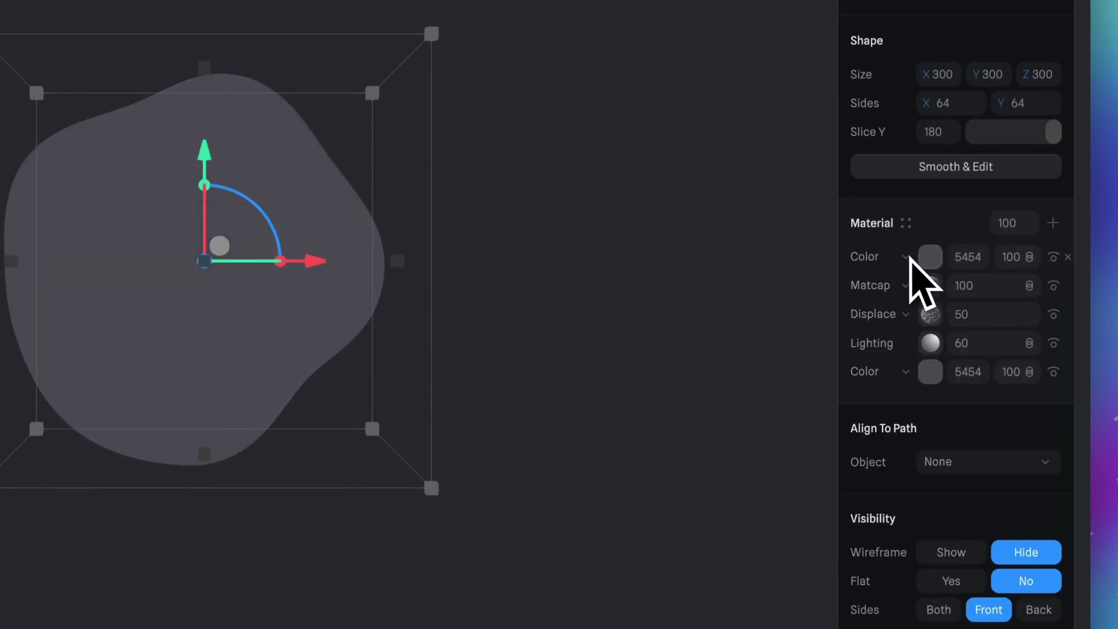
Add a Fresnel layer with Bias 0.3 and Overlay blend mode.
left_click(911, 258)
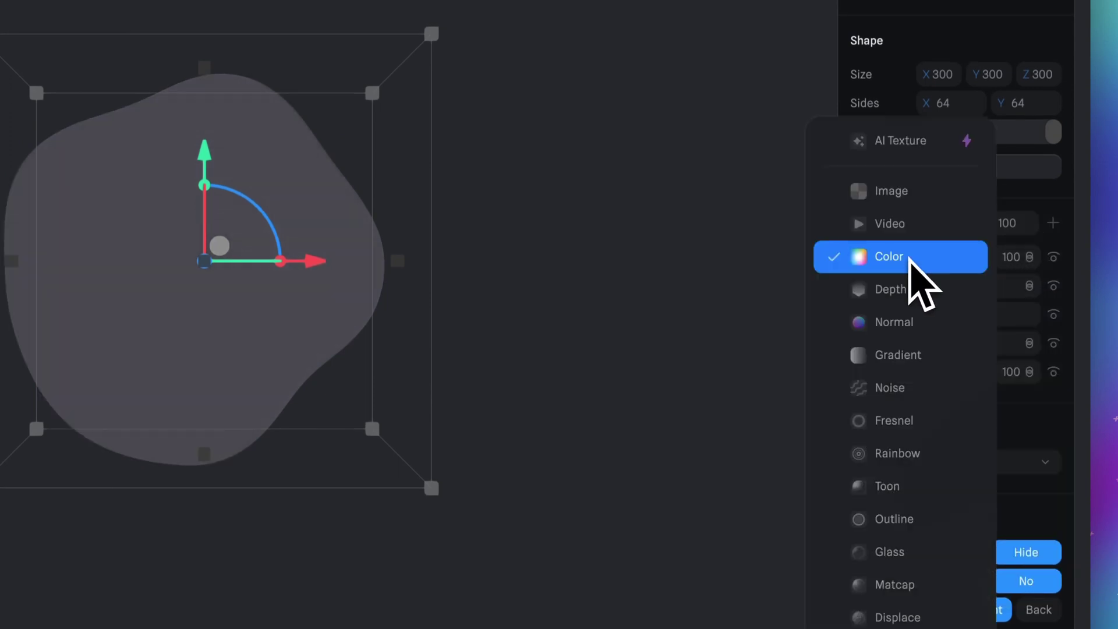
left_click(912, 422)
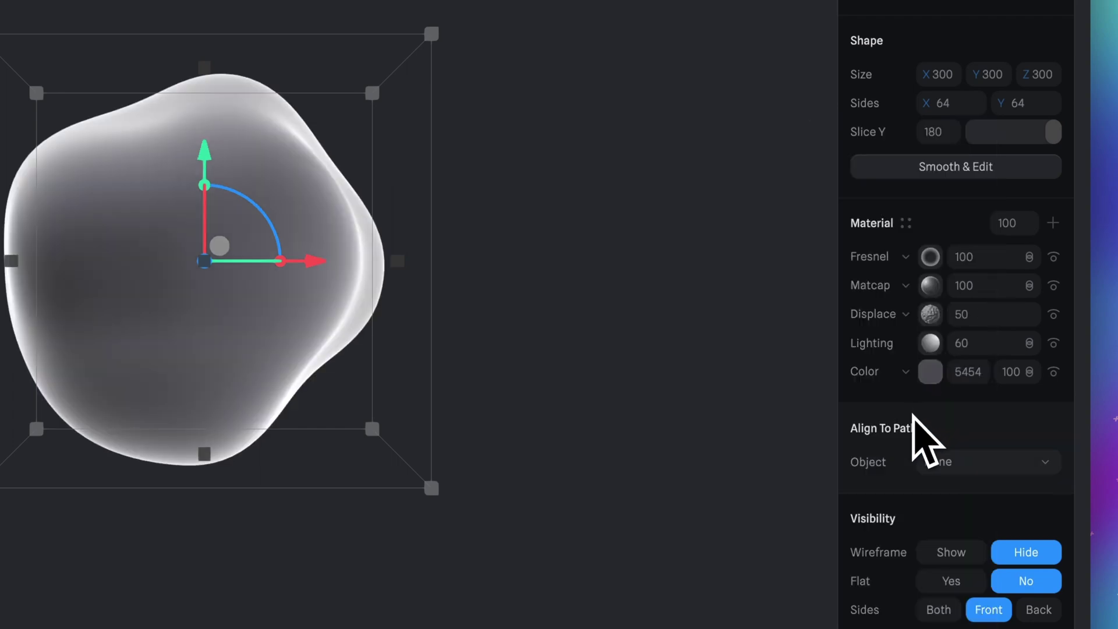
mouse_move(931, 257)
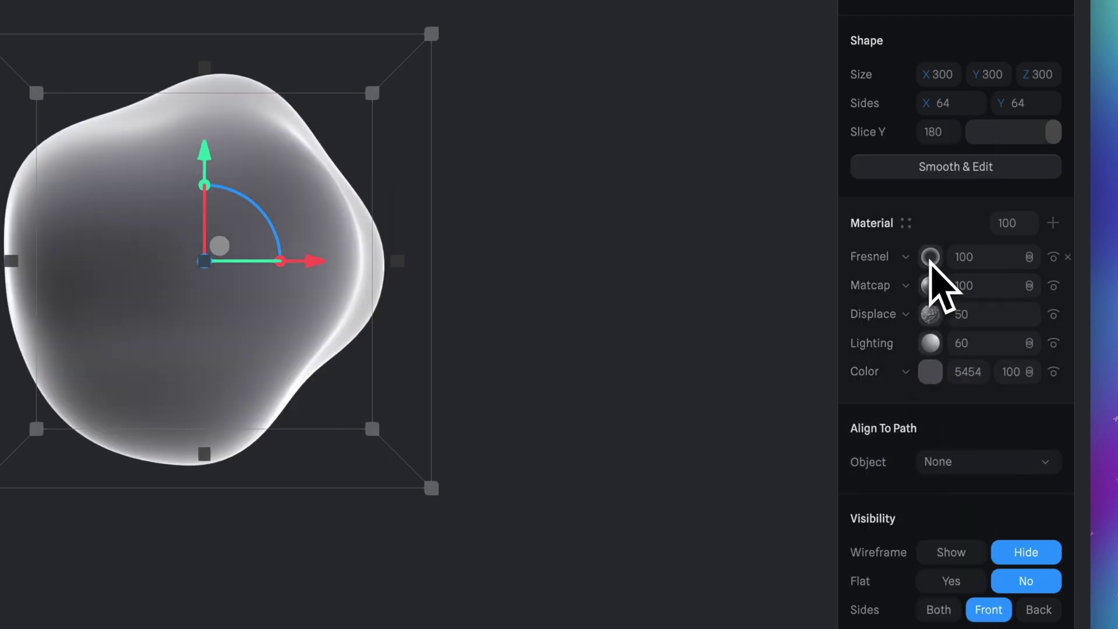
left_click(931, 257)
left_click(936, 377)
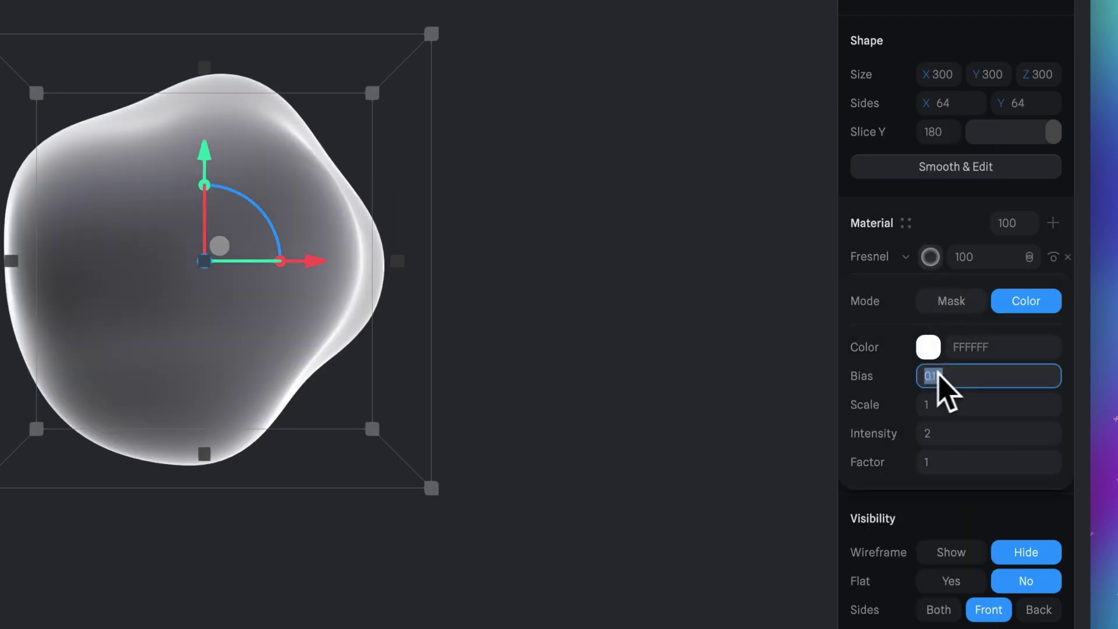
type("0")
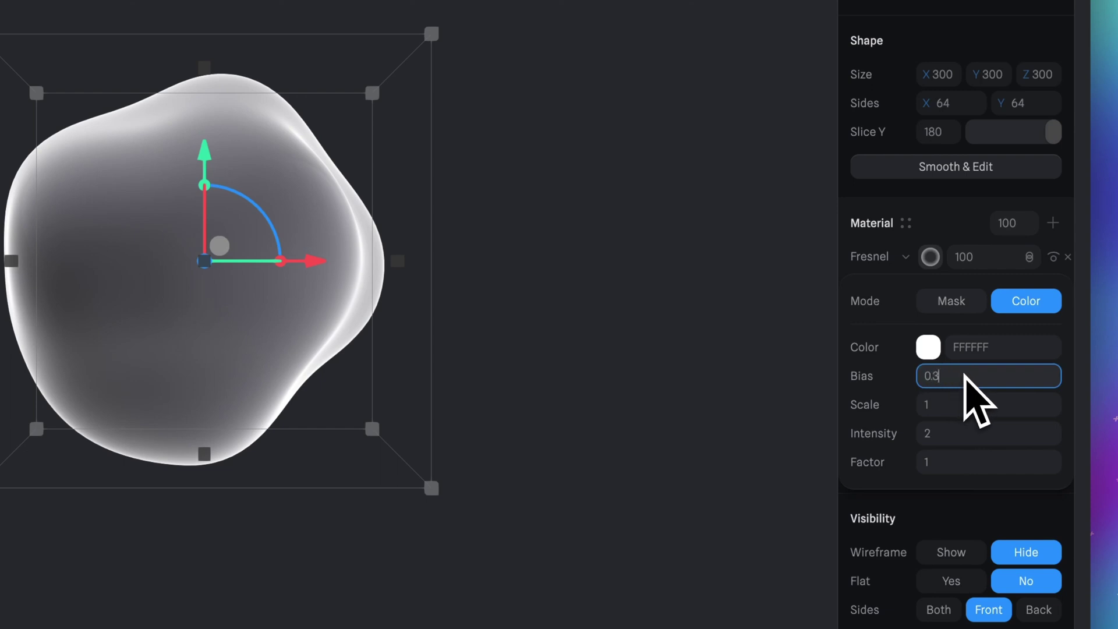
key("Return")
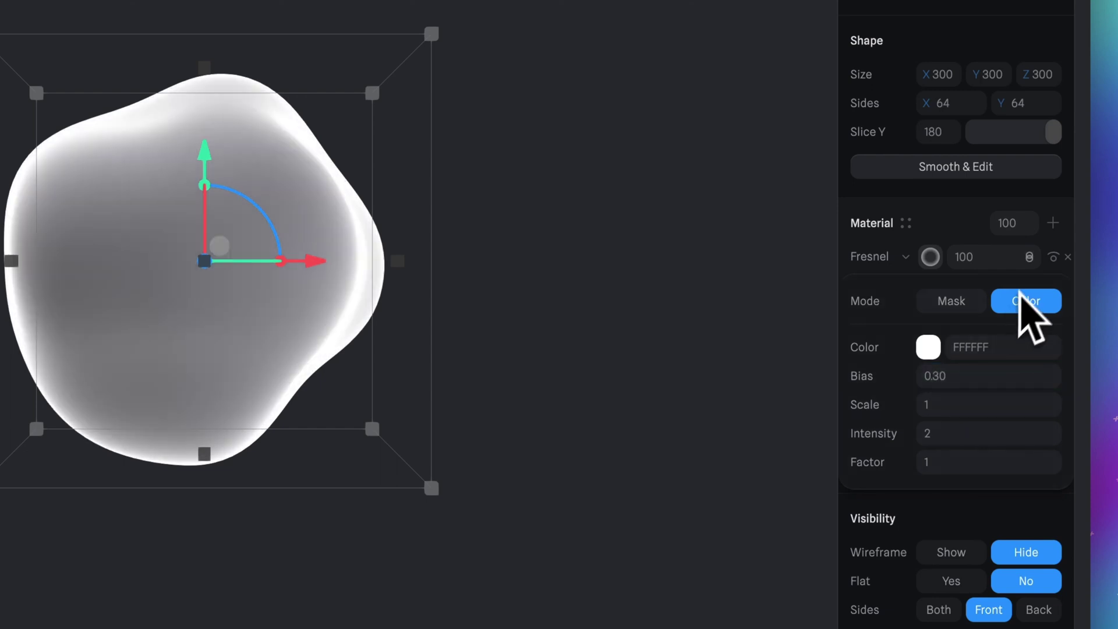
left_click(1031, 258)
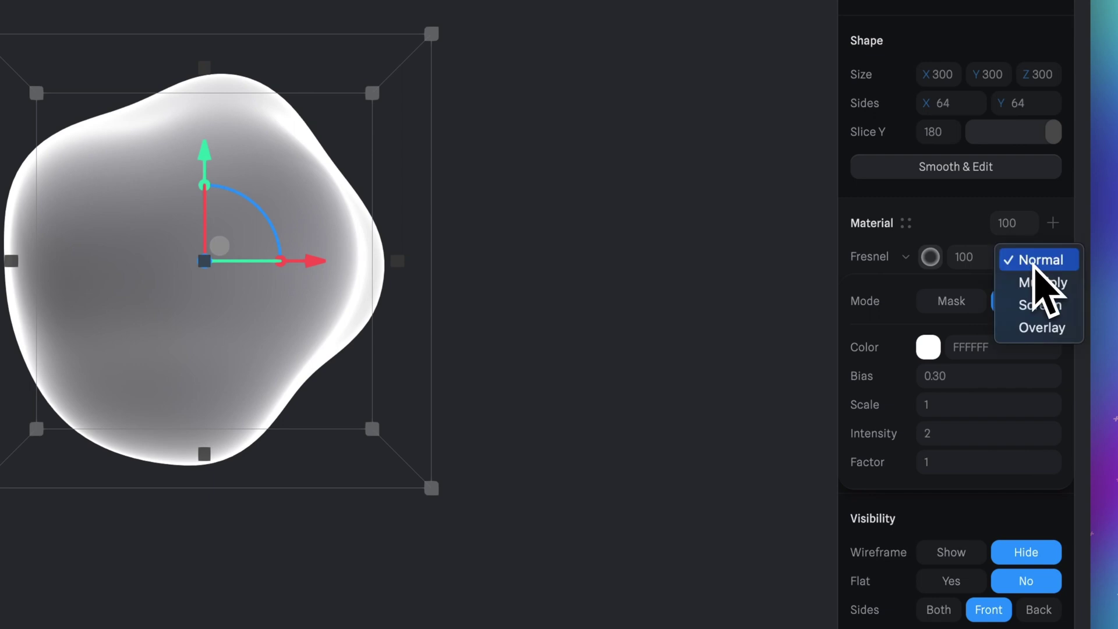
left_click(1041, 328)
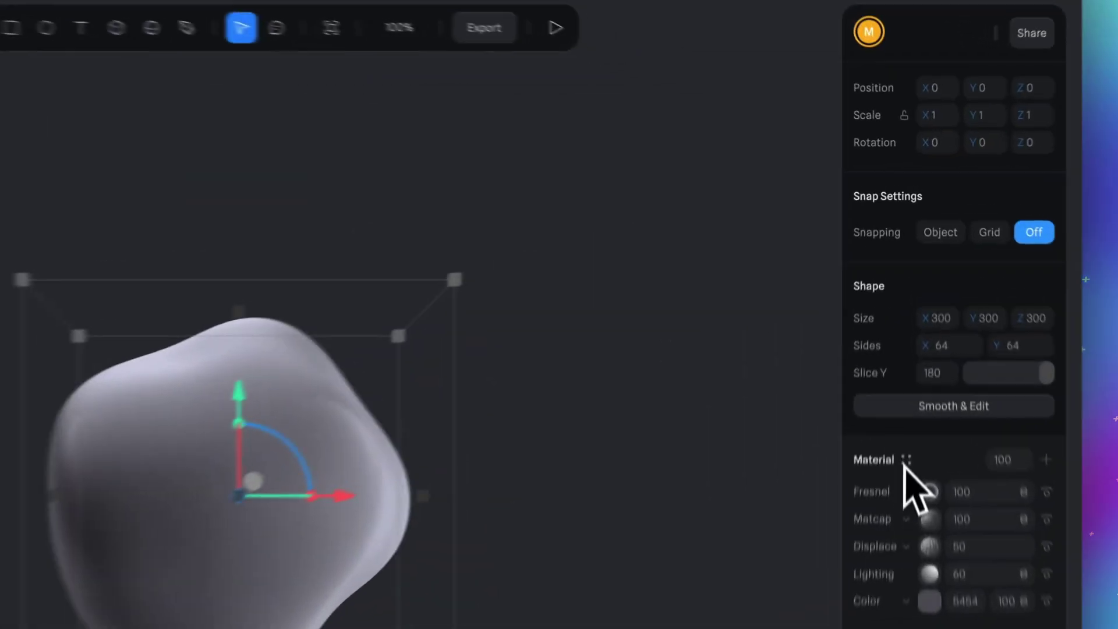
Save the blob's material to the Library as the 'Untitled Material' asset.
left_click(906, 460)
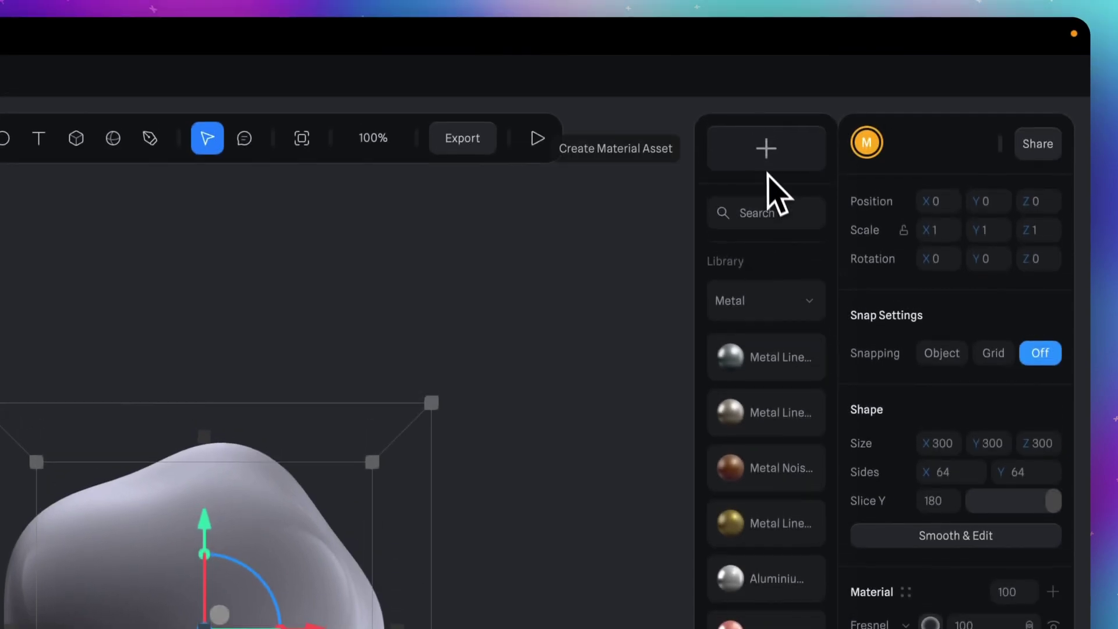
left_click(765, 154)
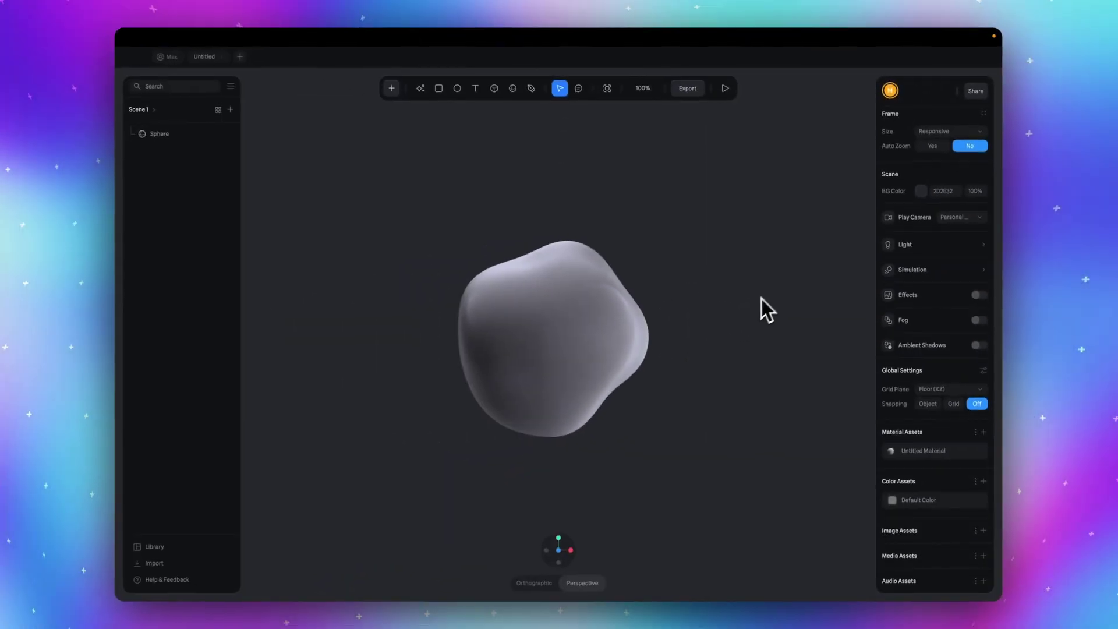
left_click(644, 365)
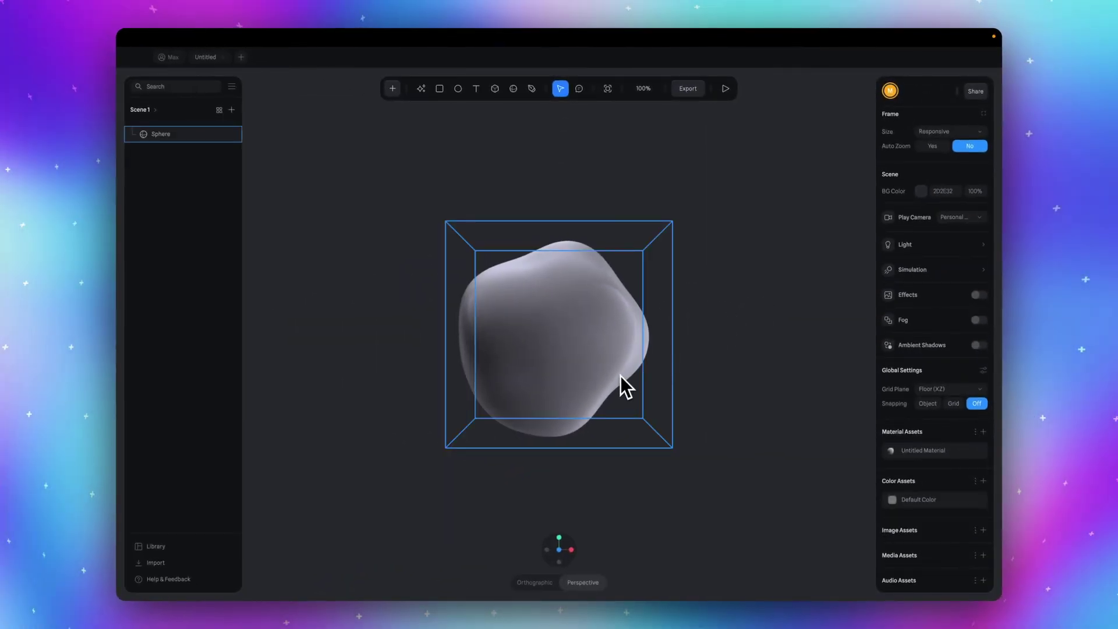
left_click(620, 374)
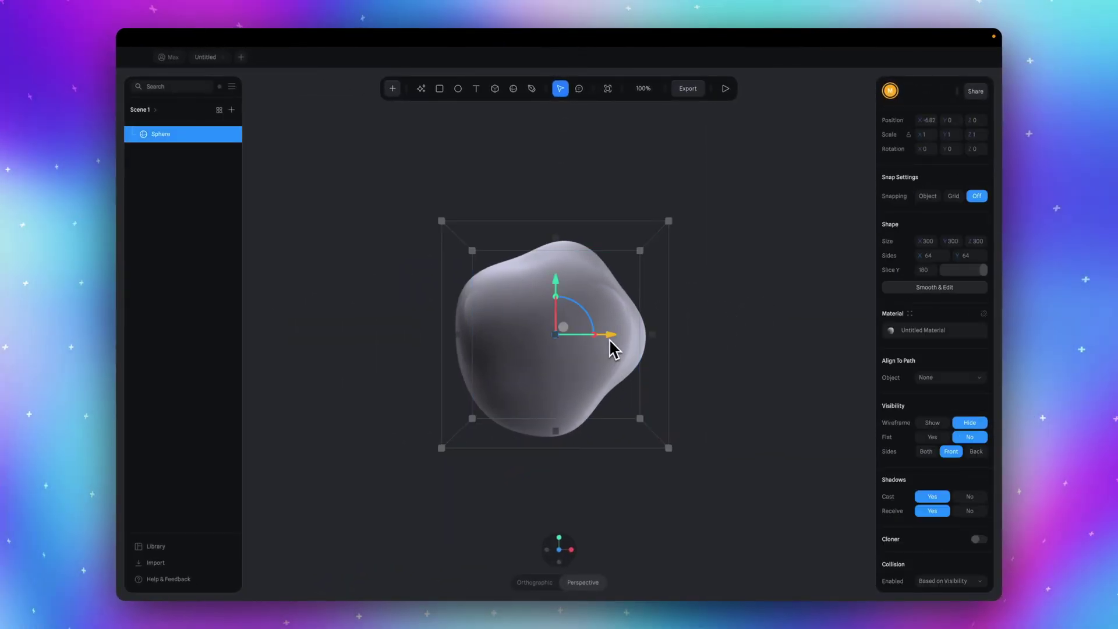
Shift the blob left and place a narrower duplicate at the upper right.
left_click_drag(609, 337, 549, 343)
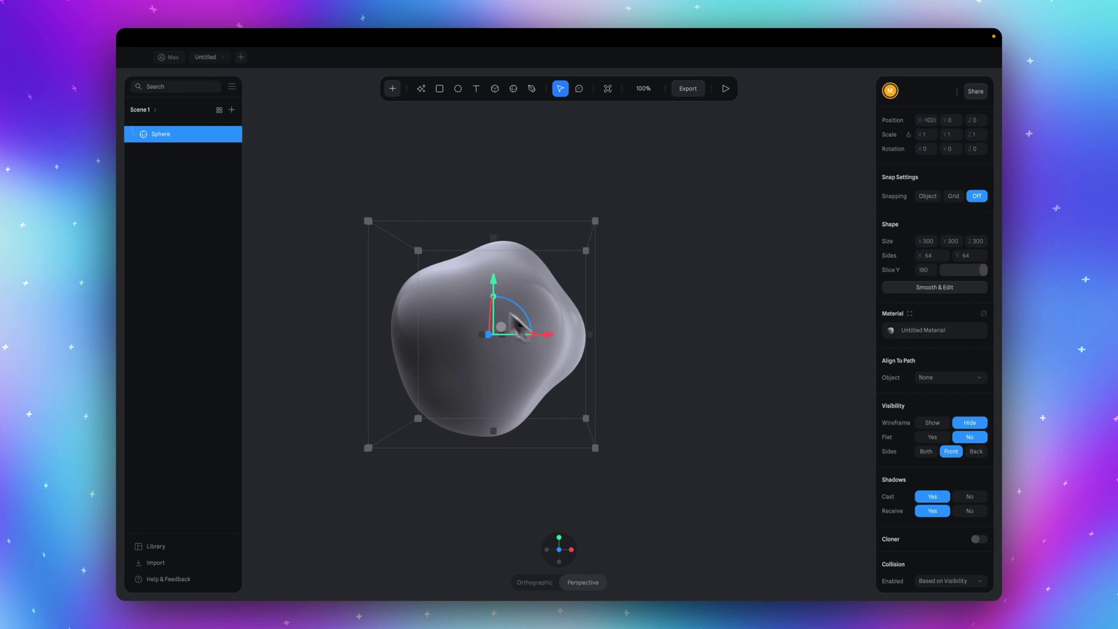
right_click(224, 149)
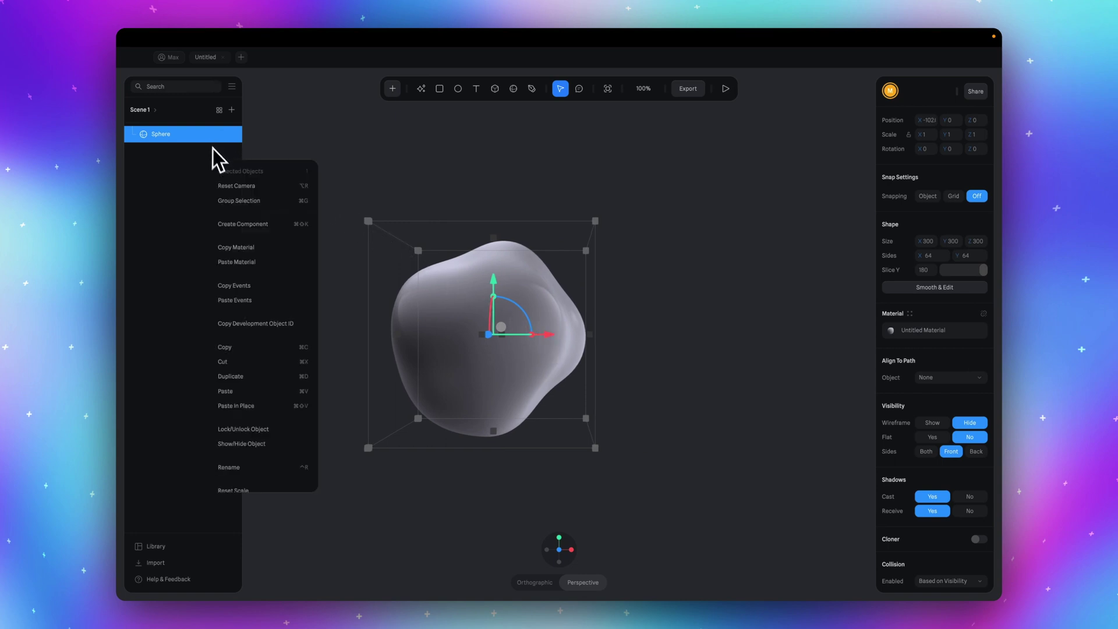
left_click(257, 376)
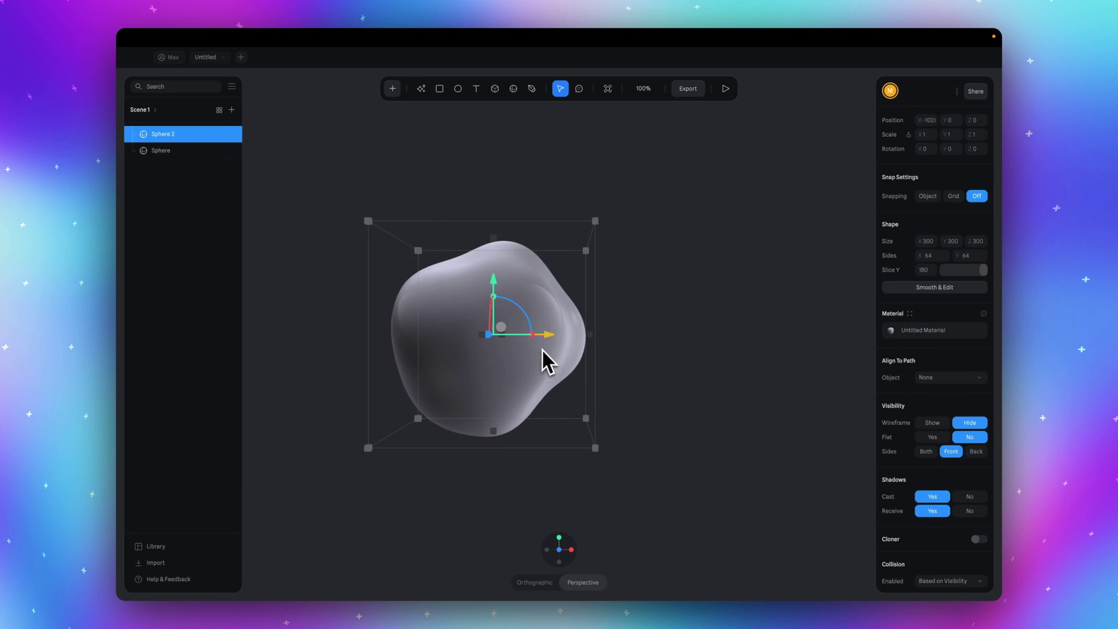
left_click_drag(549, 341, 659, 348)
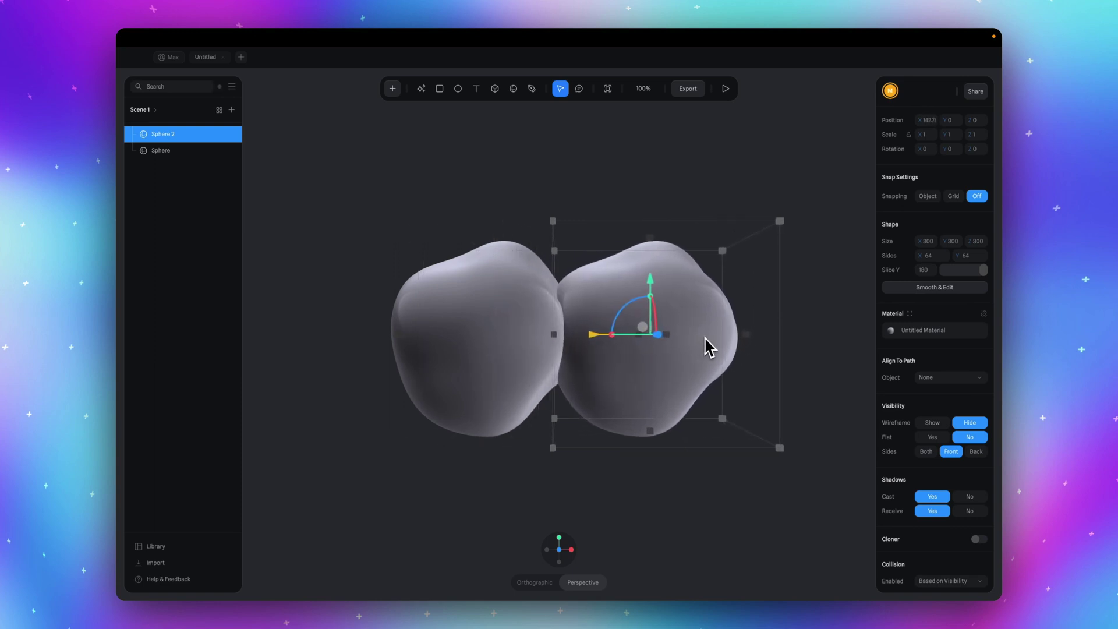
mouse_move(660, 349)
left_mouse_down()
mouse_move(714, 348)
mouse_move(699, 346)
left_mouse_up()
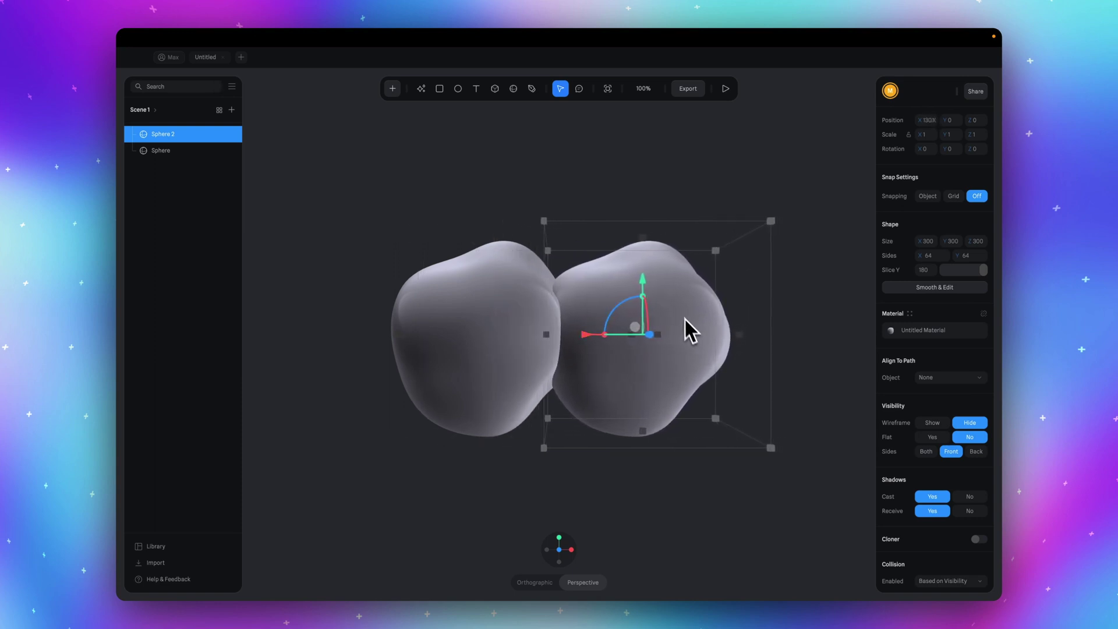
left_click_drag(654, 293, 642, 210)
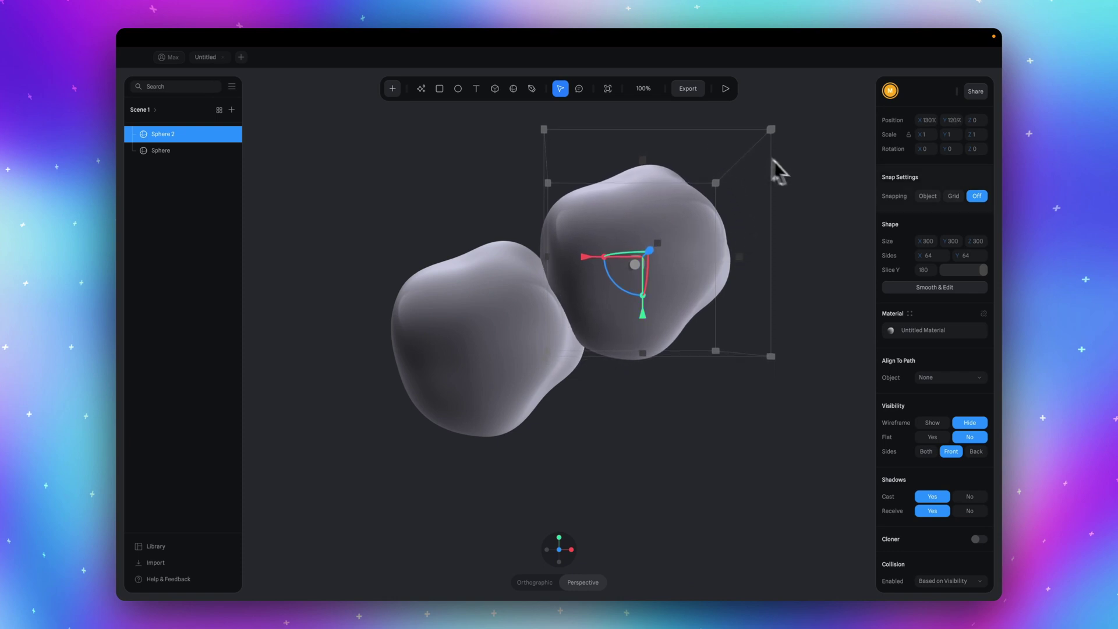
mouse_move(907, 219)
left_mouse_down()
mouse_move(943, 242)
mouse_move(920, 242)
mouse_move(971, 242)
mouse_move(918, 242)
left_mouse_up()
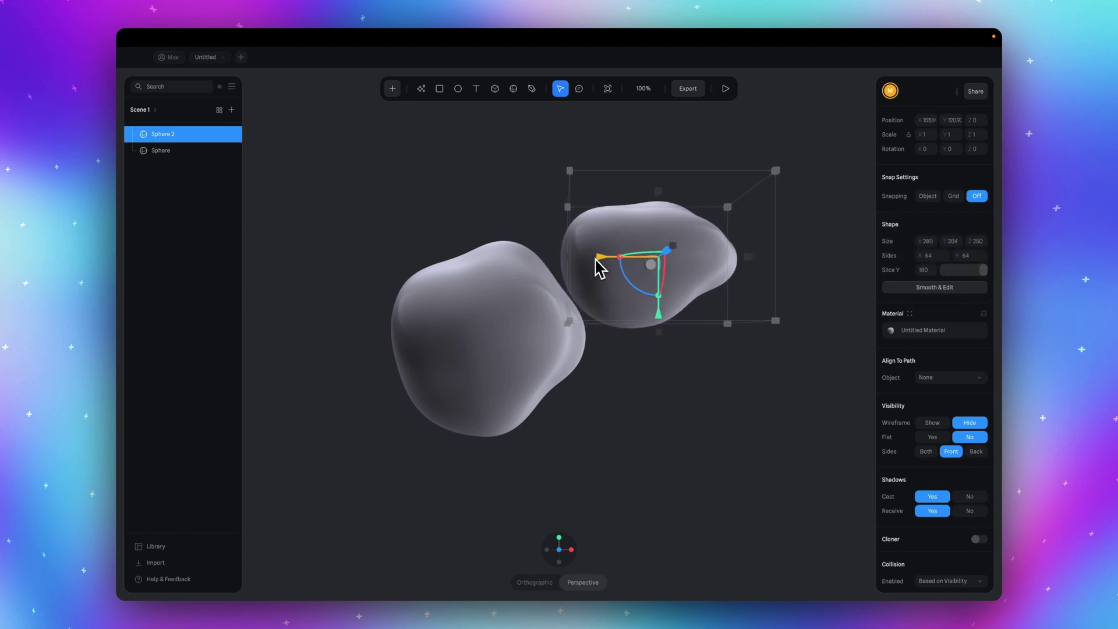
left_click_drag(597, 266, 611, 280)
left_click_drag(664, 315, 661, 280)
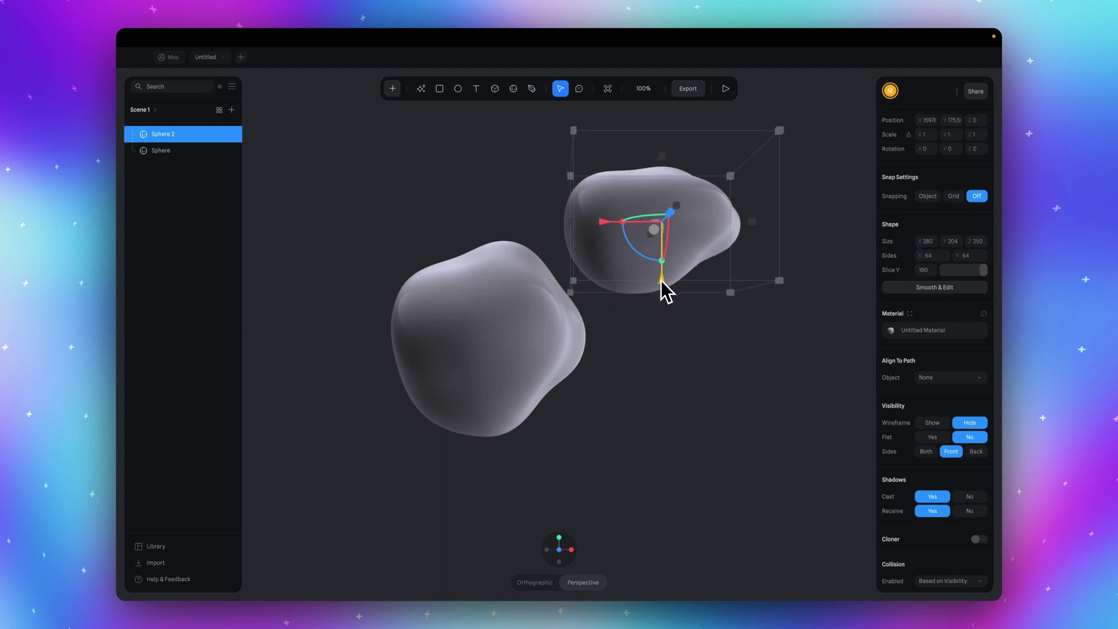
Duplicate the upper-right blob into a smaller, narrower copy above the first blob.
key("ctrl+d")
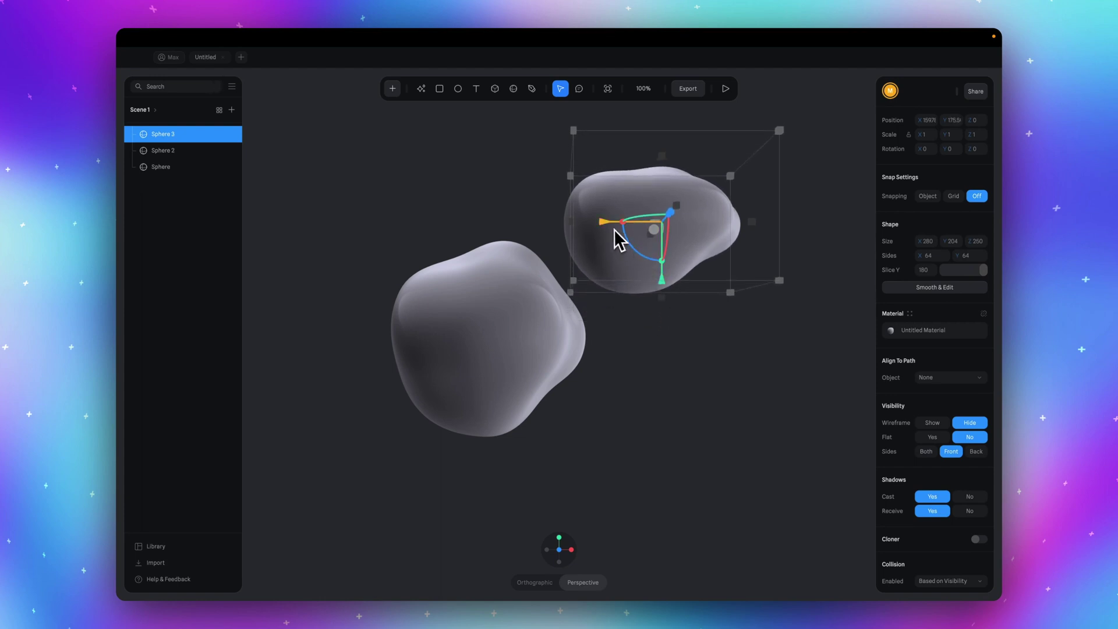
left_click_drag(613, 233, 454, 228)
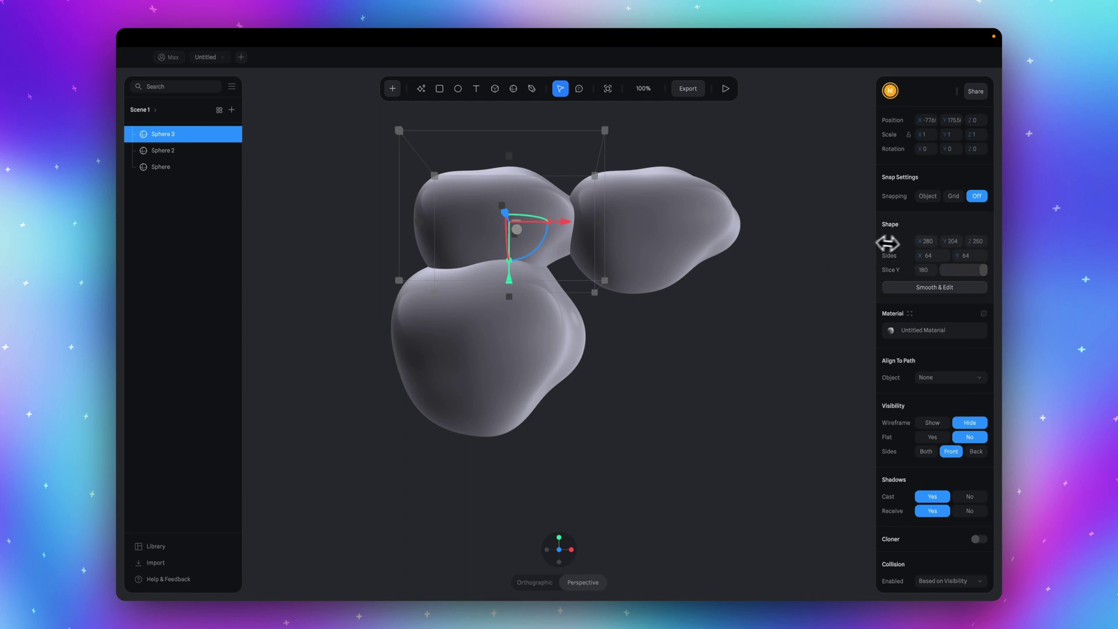
left_click_drag(917, 242, 948, 242)
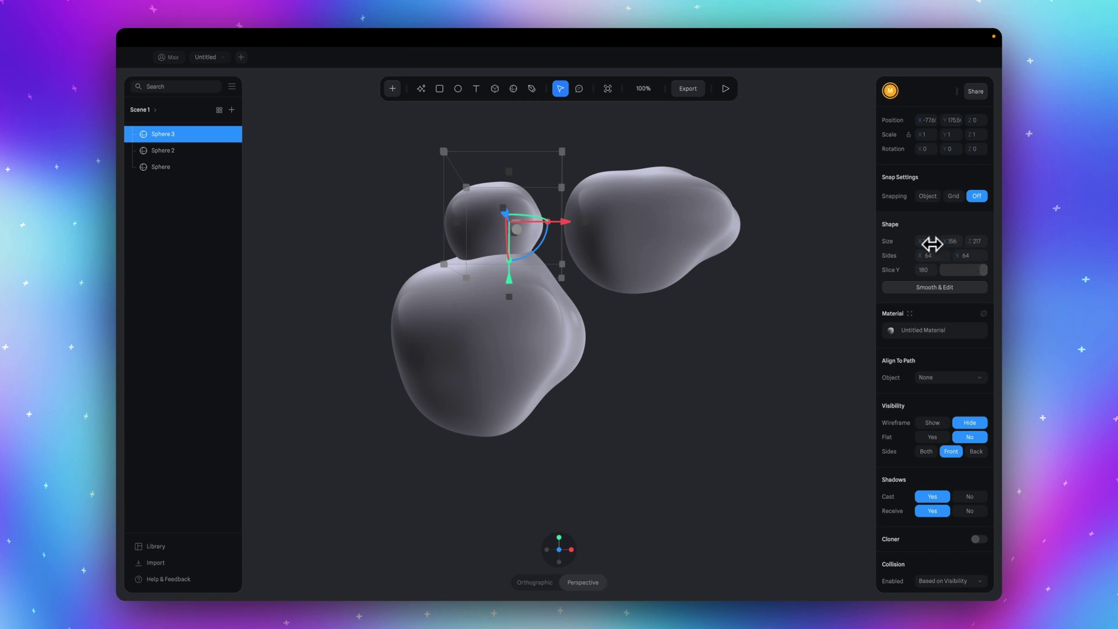
left_click_drag(933, 244, 922, 245)
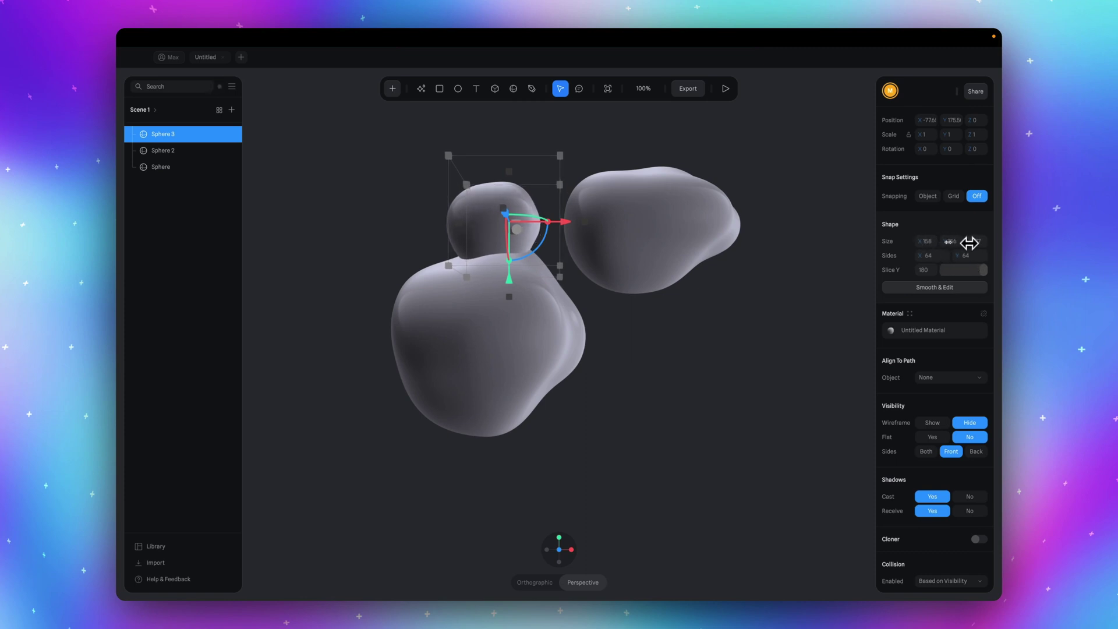
left_click_drag(509, 280, 505, 234)
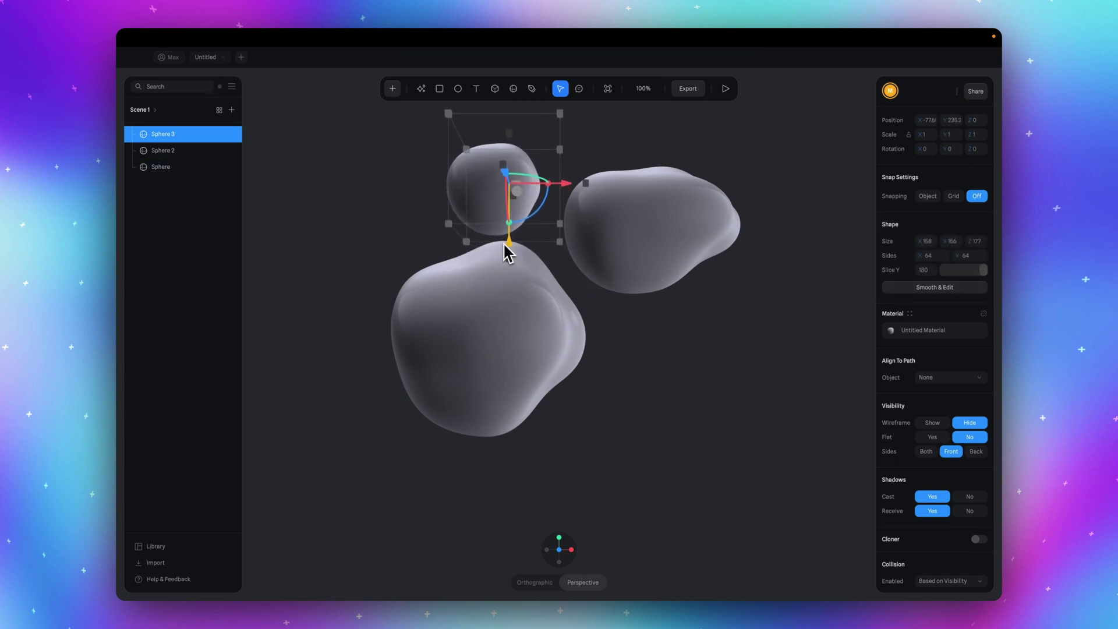
left_click_drag(559, 194, 574, 180)
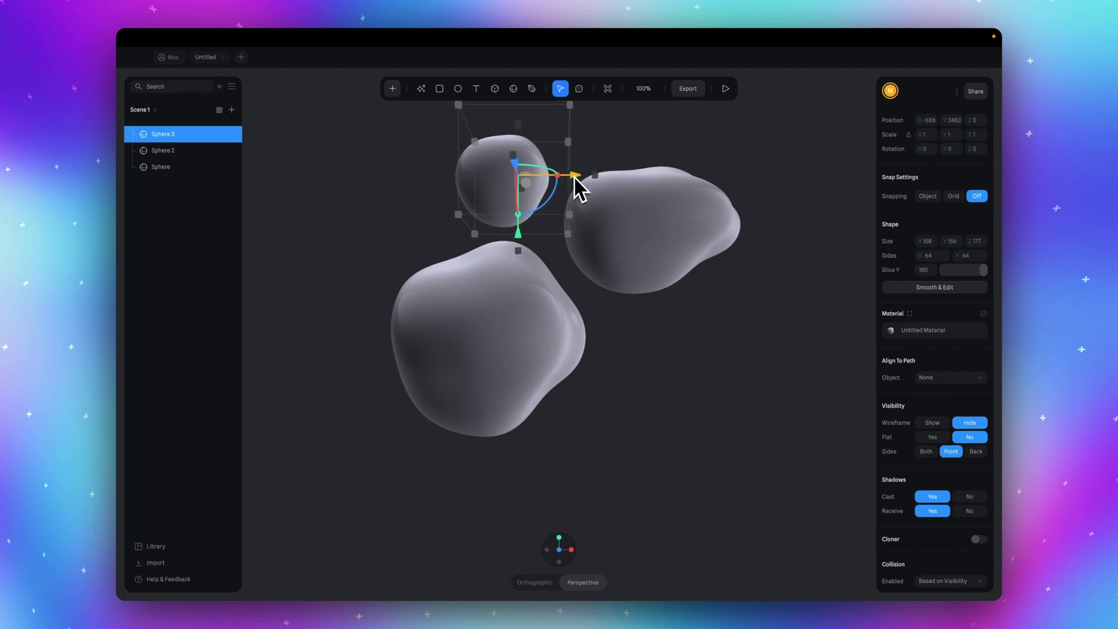
Add a tilted, narrower fourth blob at the lower right.
left_click(649, 229)
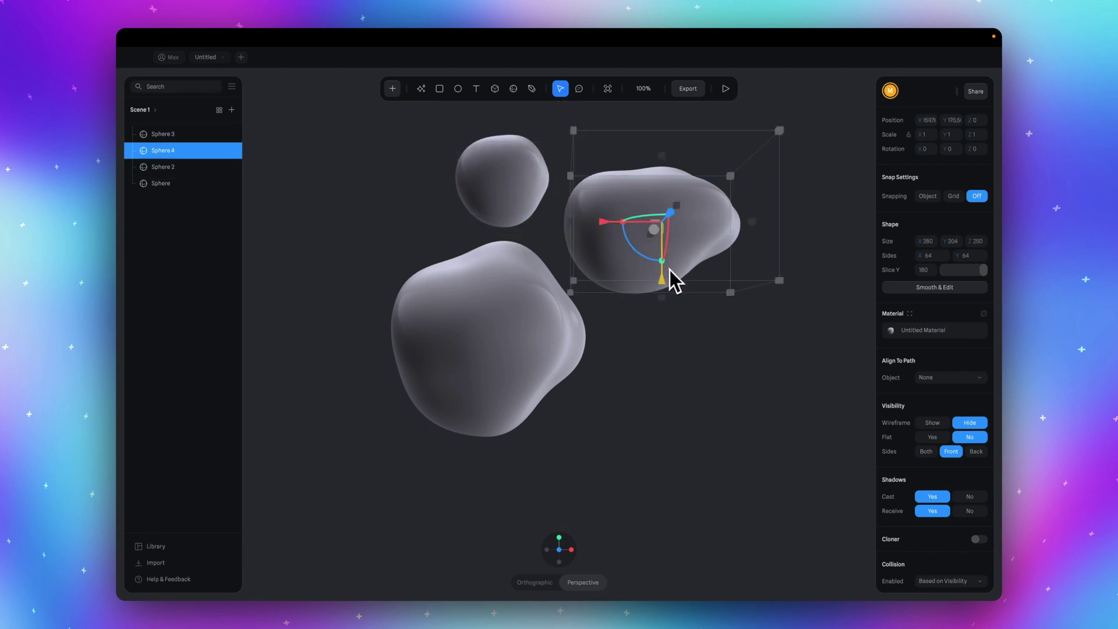
left_click_drag(670, 270, 666, 467)
mouse_move(649, 399)
left_mouse_down()
mouse_move(644, 367)
mouse_move(732, 426)
left_mouse_up()
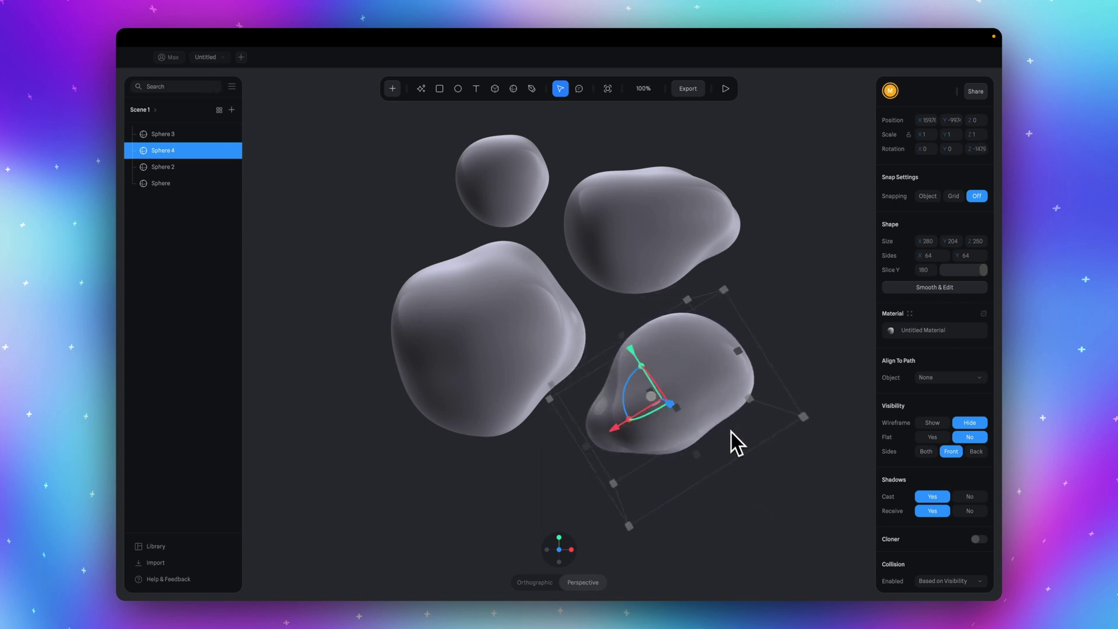
left_click_drag(638, 360, 619, 339)
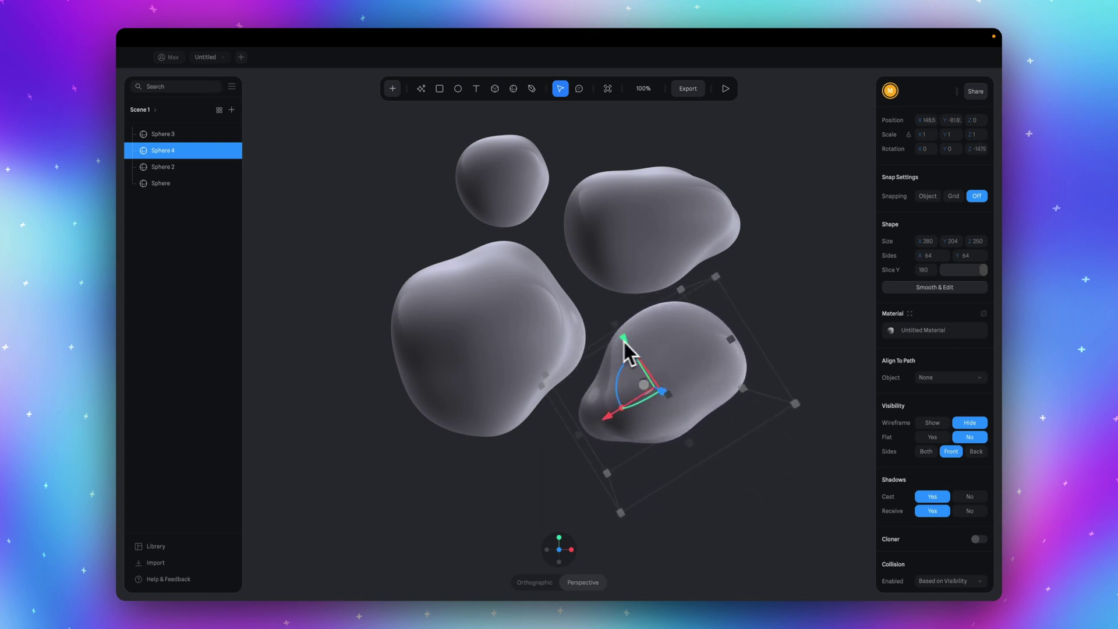
left_click_drag(919, 241, 970, 241)
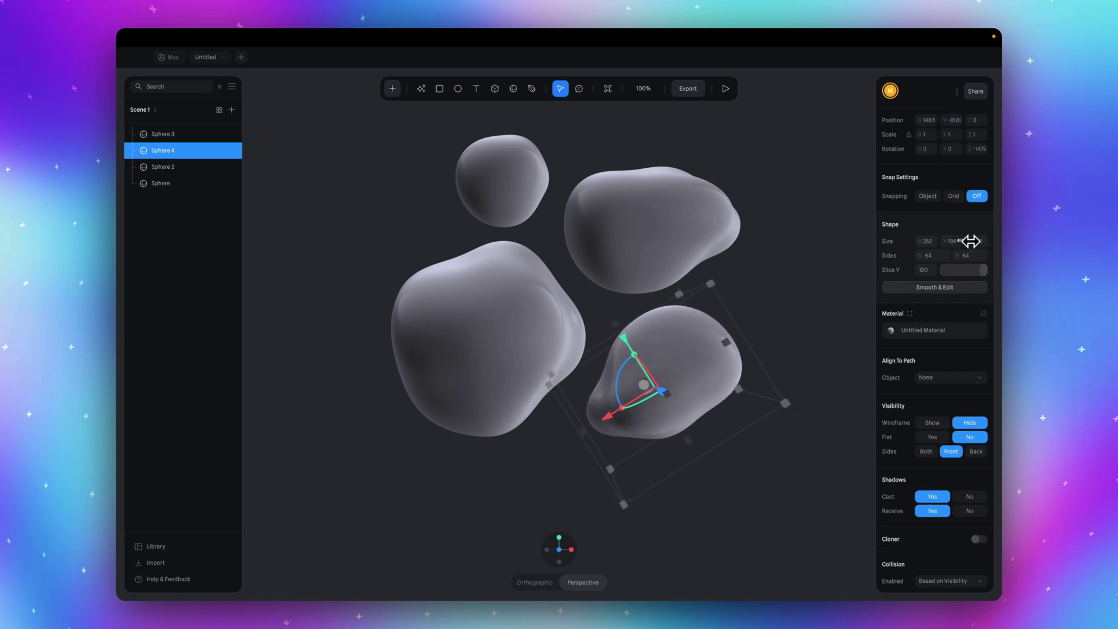
Open the upper-right blob's shared material and add a Depth layer to it.
left_click(791, 254)
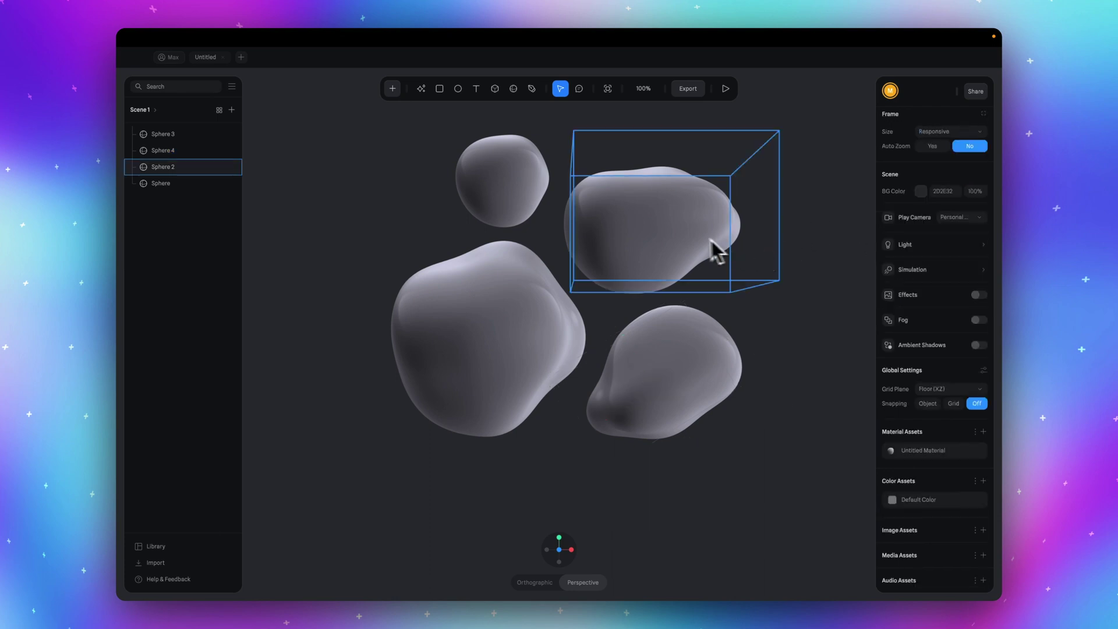
left_click(660, 230)
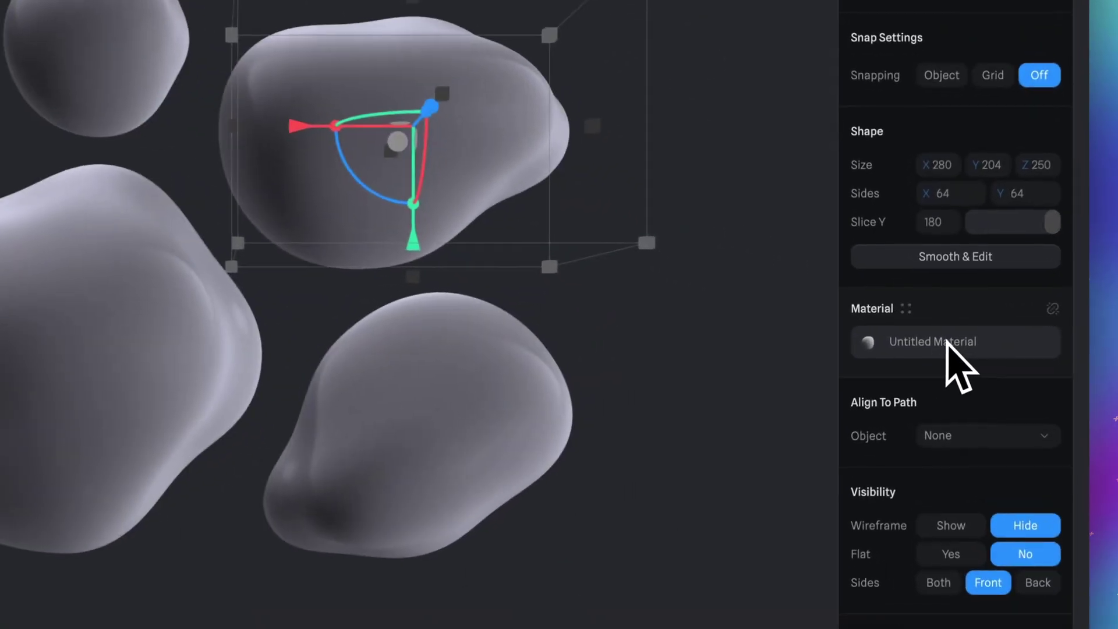
left_click(947, 341)
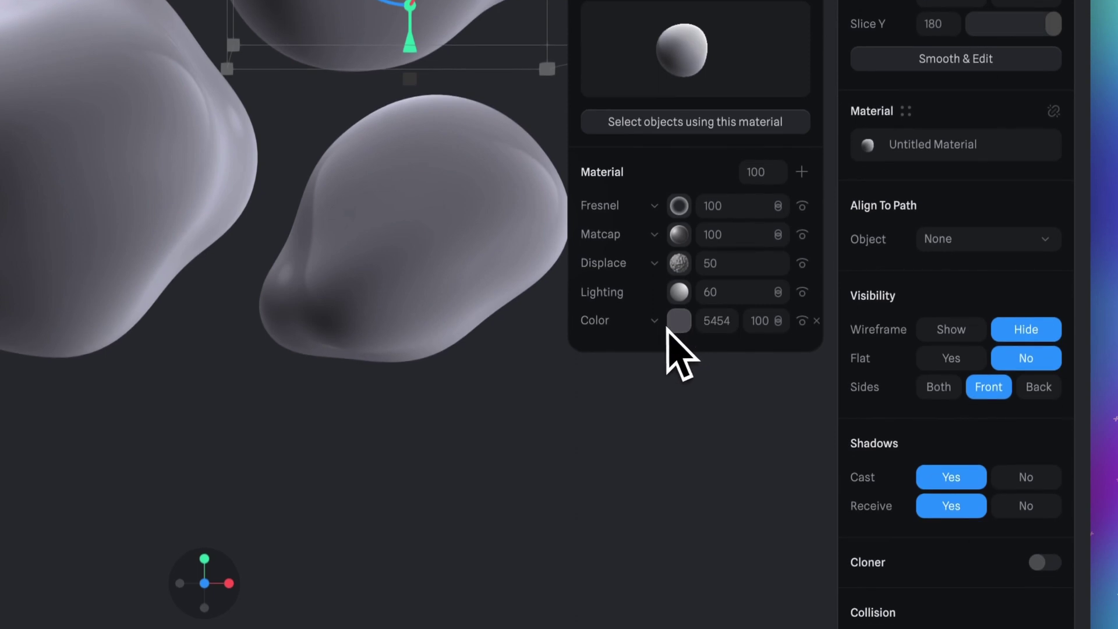
left_click(667, 325)
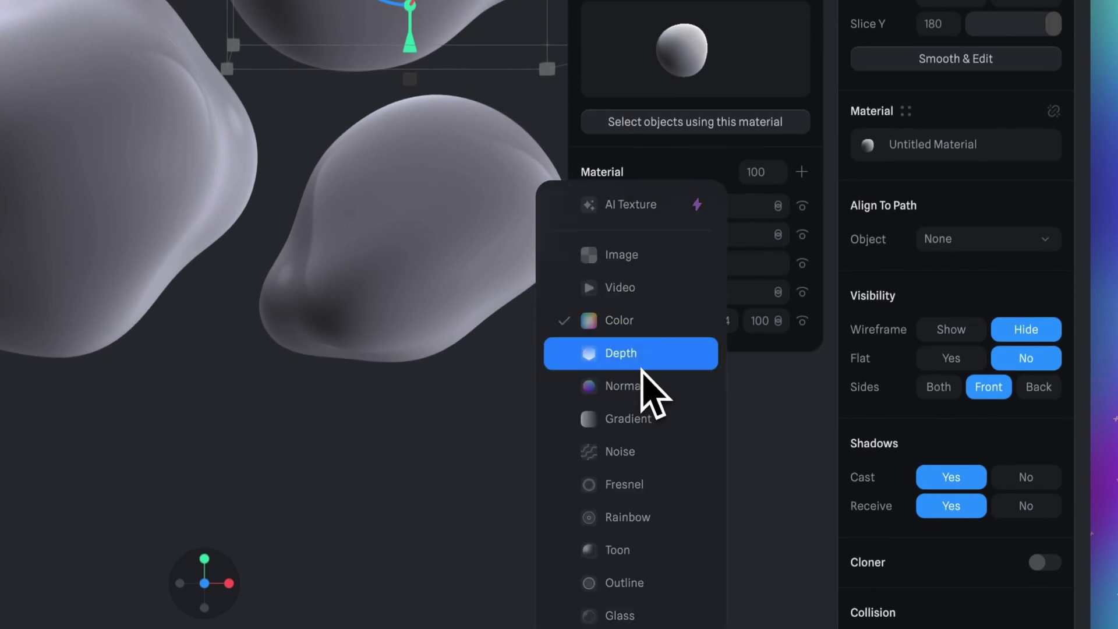
left_click(642, 360)
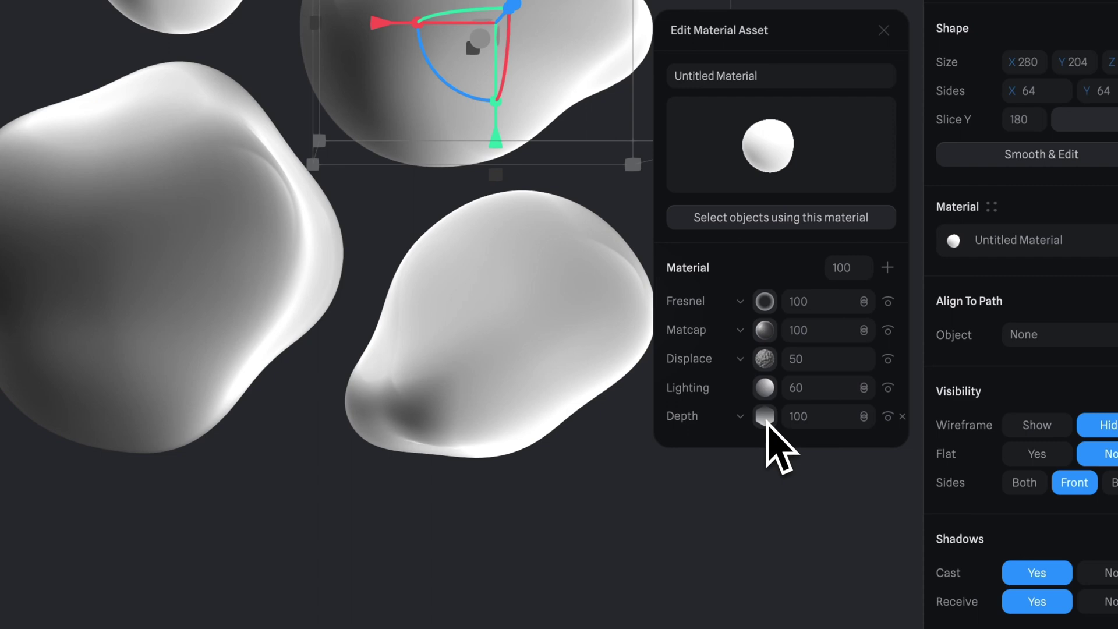
left_click(765, 417)
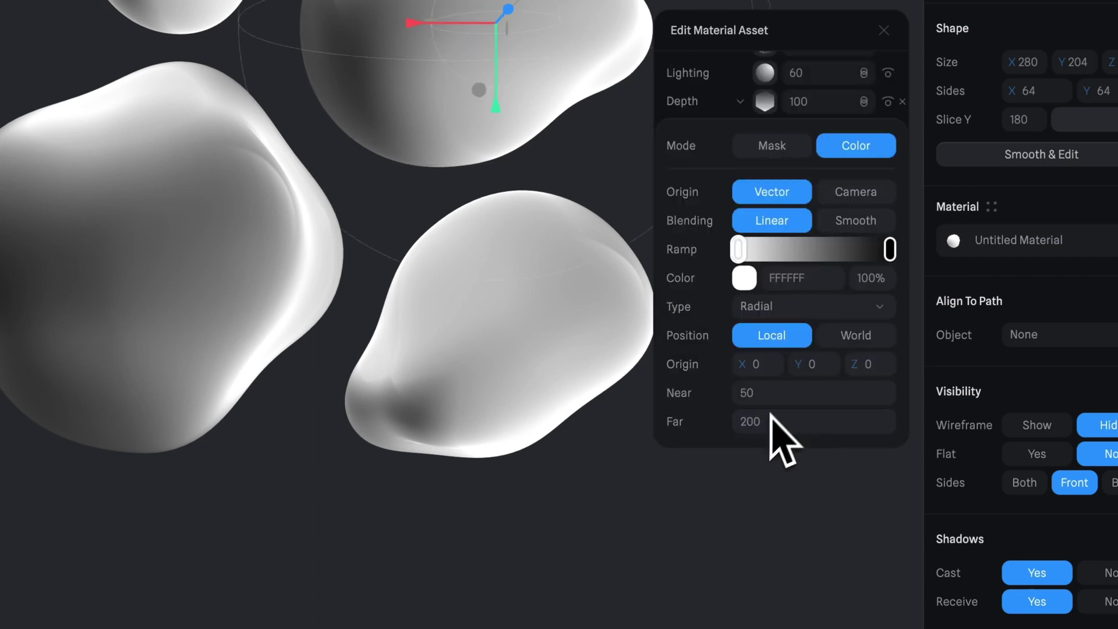
Set the Depth layer to World position with an 00A6FF-to-CC00FF gradient.
left_click(839, 349)
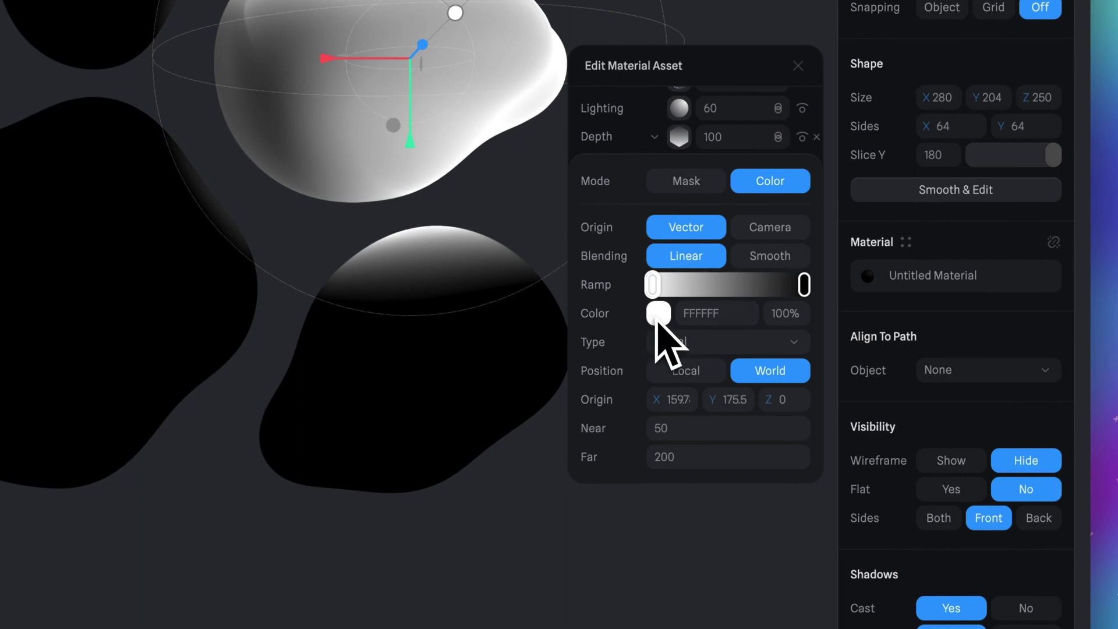
left_click(653, 290)
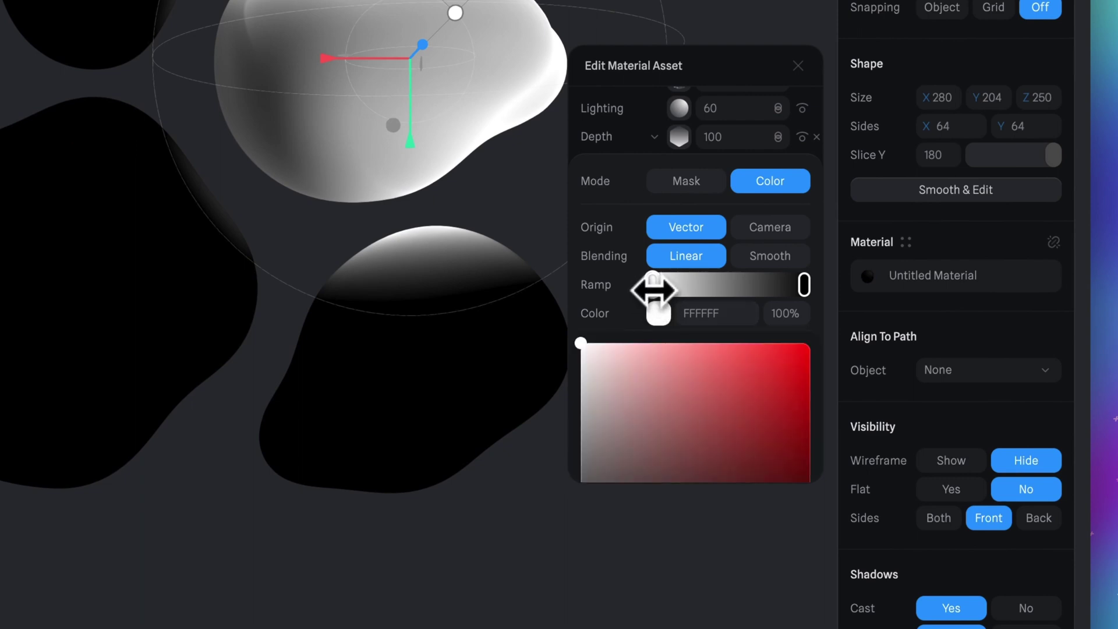
scroll(654, 290, "down", 1)
scroll(657, 302, "down", 3)
scroll(664, 324, "down", 1)
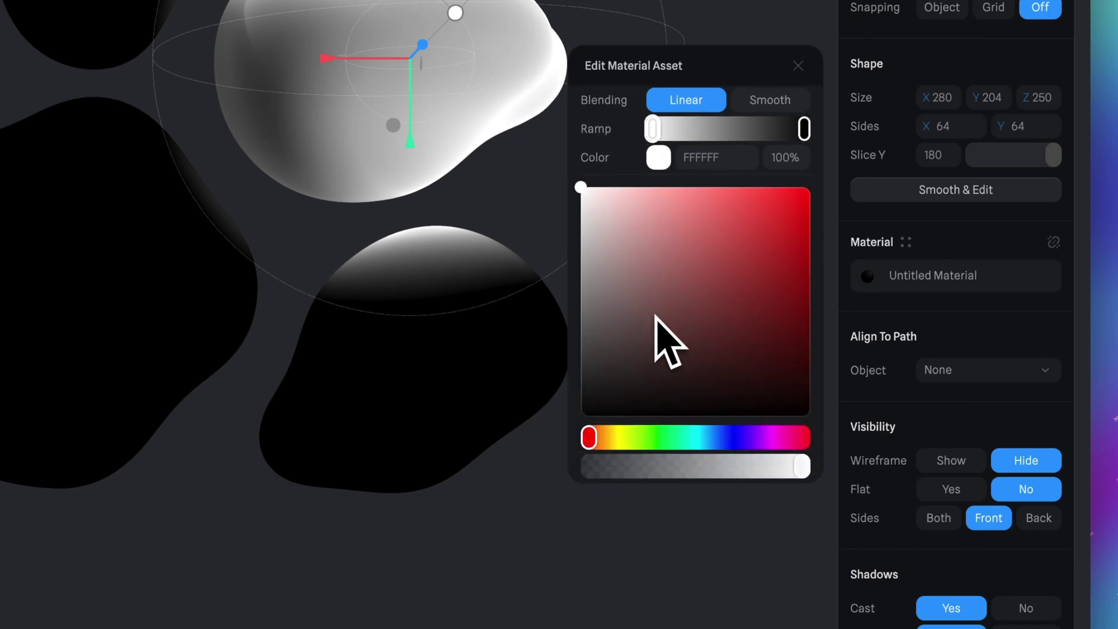
left_click(706, 437)
left_click_drag(741, 267, 811, 187)
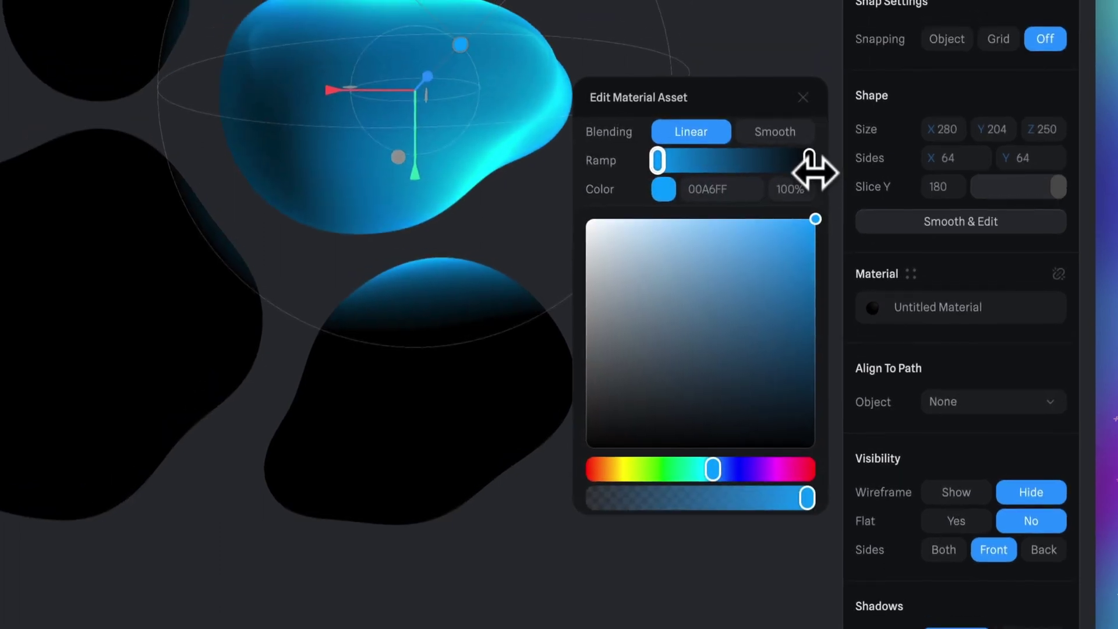
left_click(804, 129)
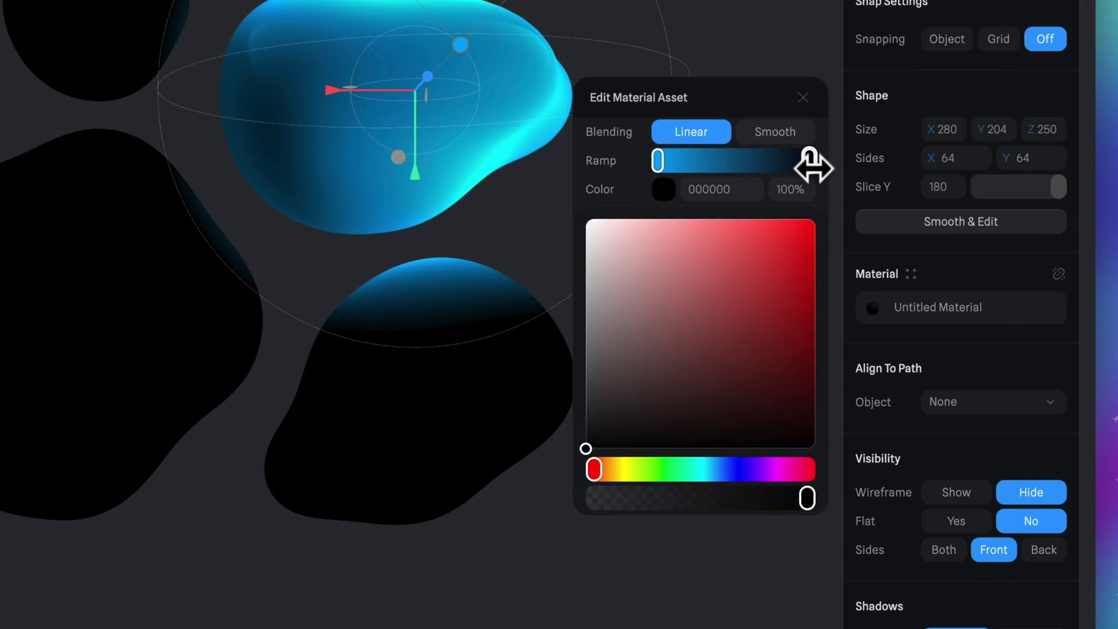
left_click(765, 469)
left_click_drag(776, 270, 814, 219)
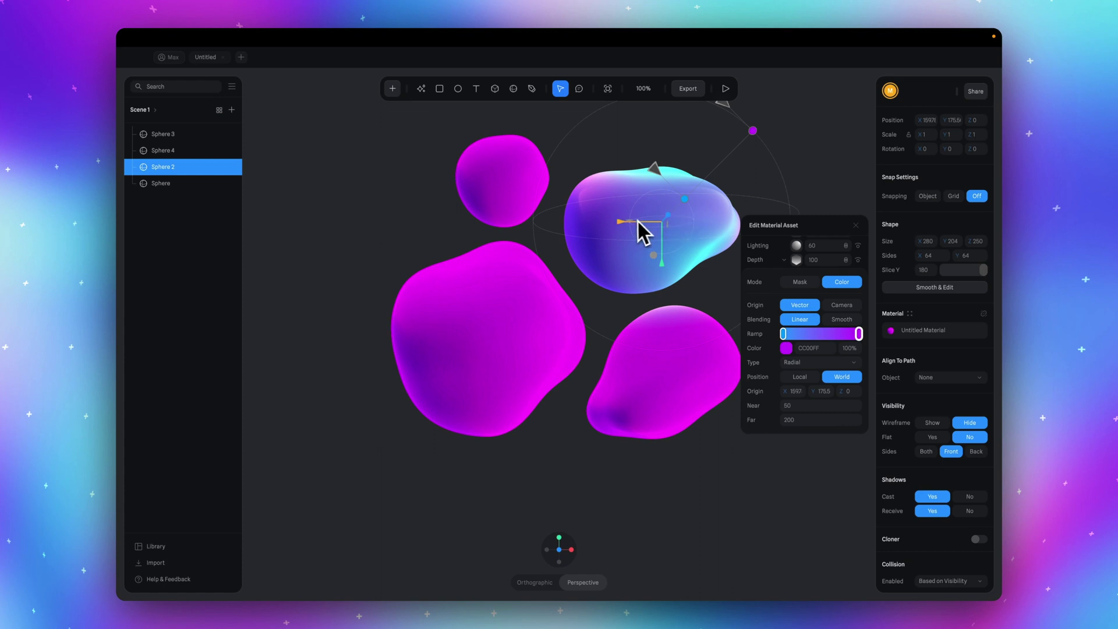
Move the depth gradient's origin and adjust its Near and Far range across the blobs.
mouse_move(624, 230)
left_mouse_down()
mouse_move(558, 233)
mouse_move(595, 333)
left_mouse_up()
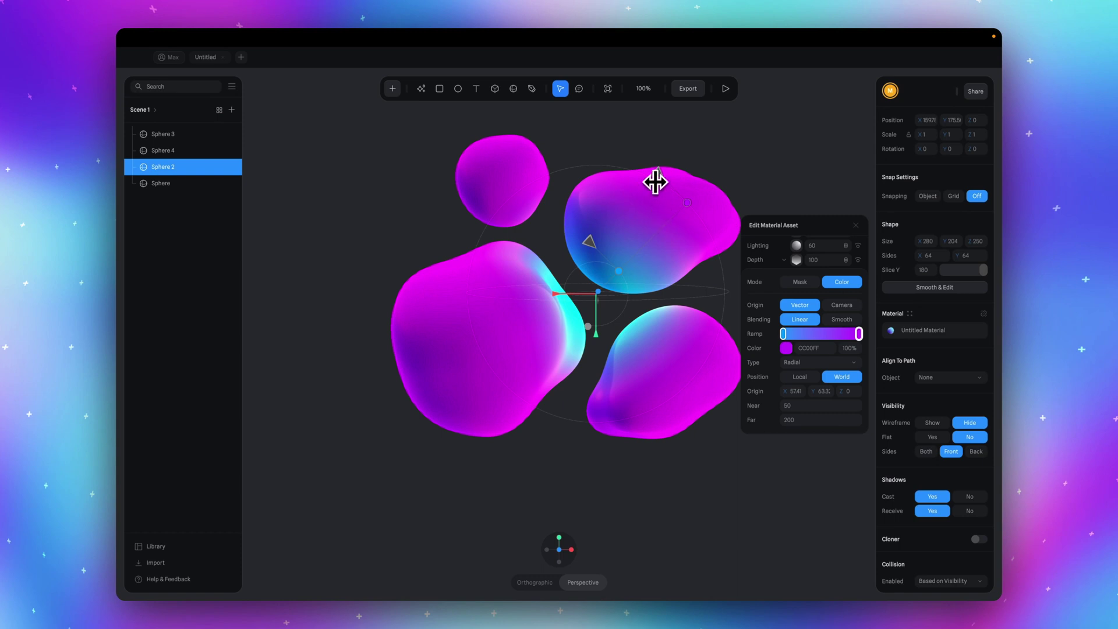
left_click_drag(659, 171, 720, 108)
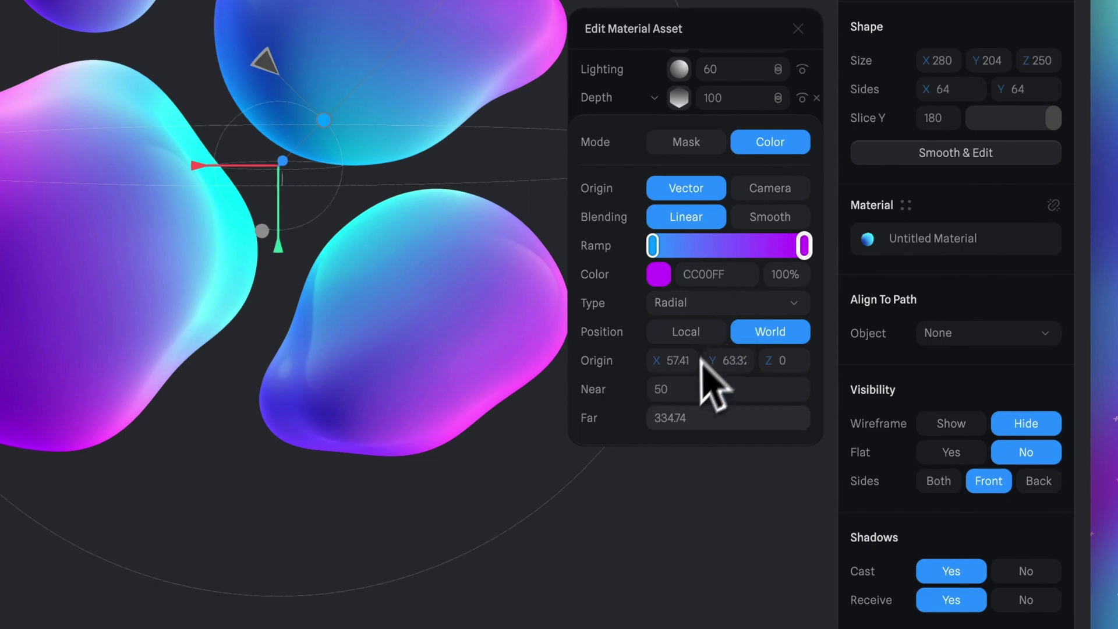
mouse_move(654, 358)
left_mouse_down()
mouse_move(580, 358)
mouse_move(736, 359)
mouse_move(744, 390)
mouse_move(815, 393)
left_mouse_up()
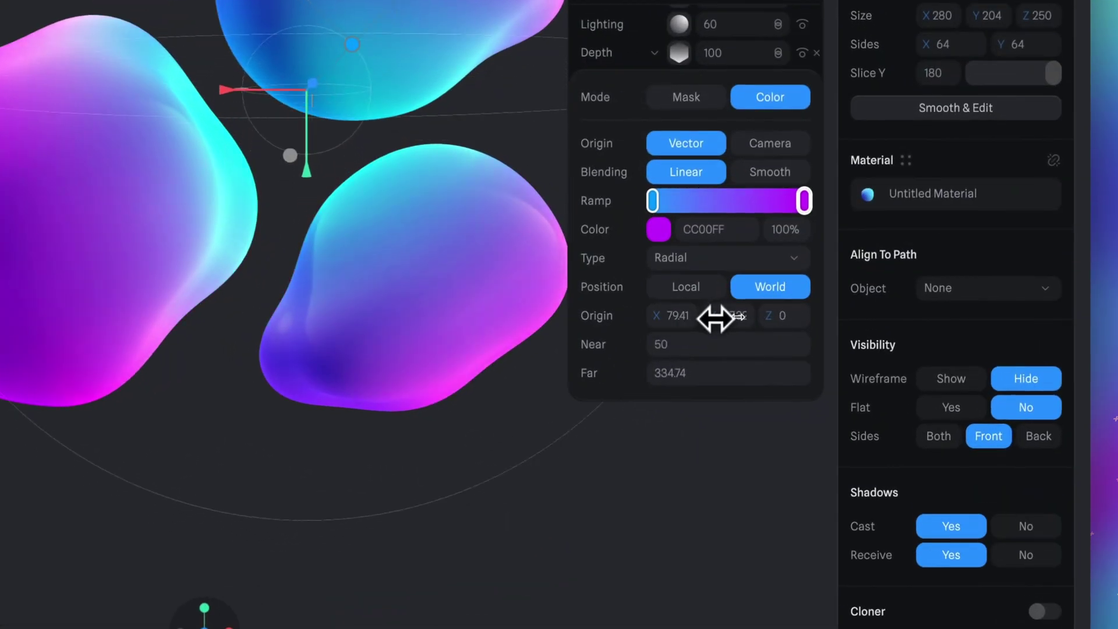
mouse_move(716, 319)
left_mouse_down()
mouse_move(814, 392)
mouse_move(804, 386)
left_mouse_up()
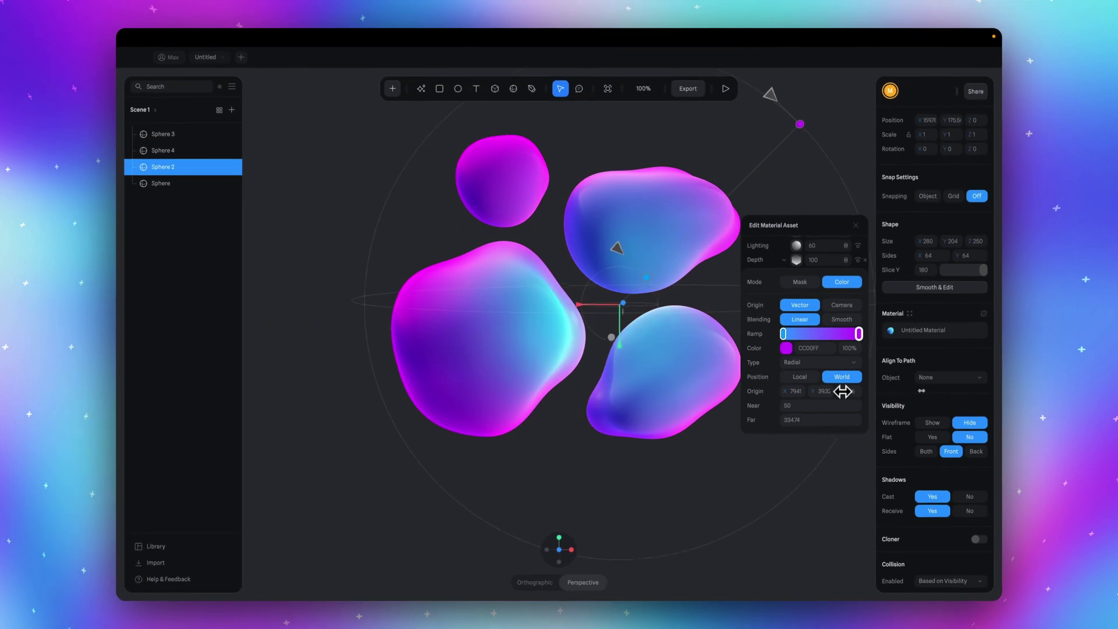
left_click_drag(772, 316, 841, 392)
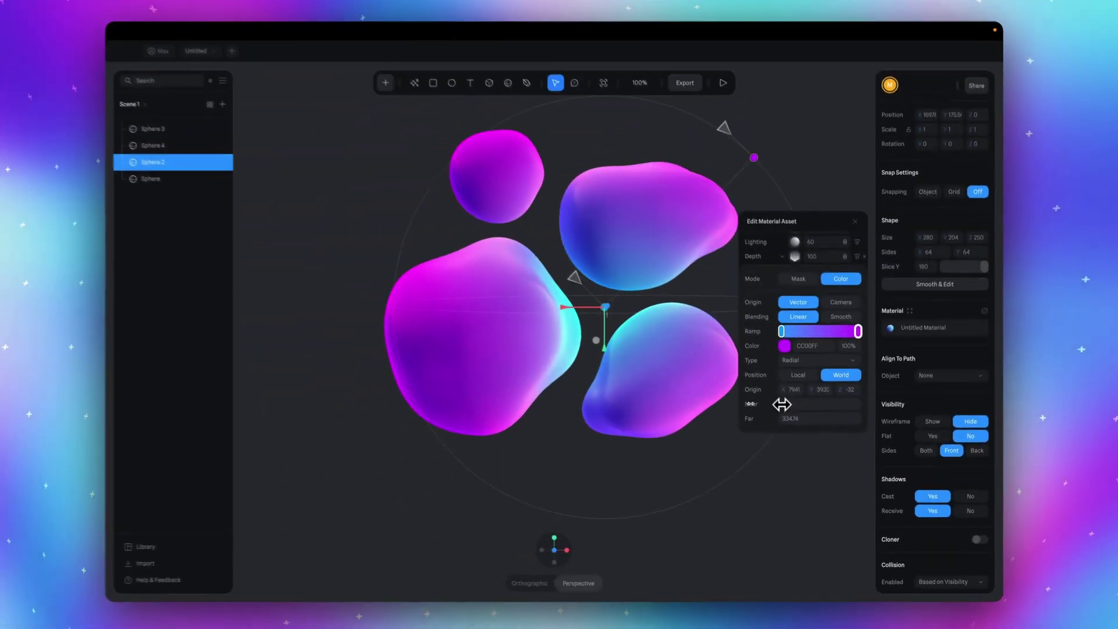
left_click_drag(784, 405, 784, 406)
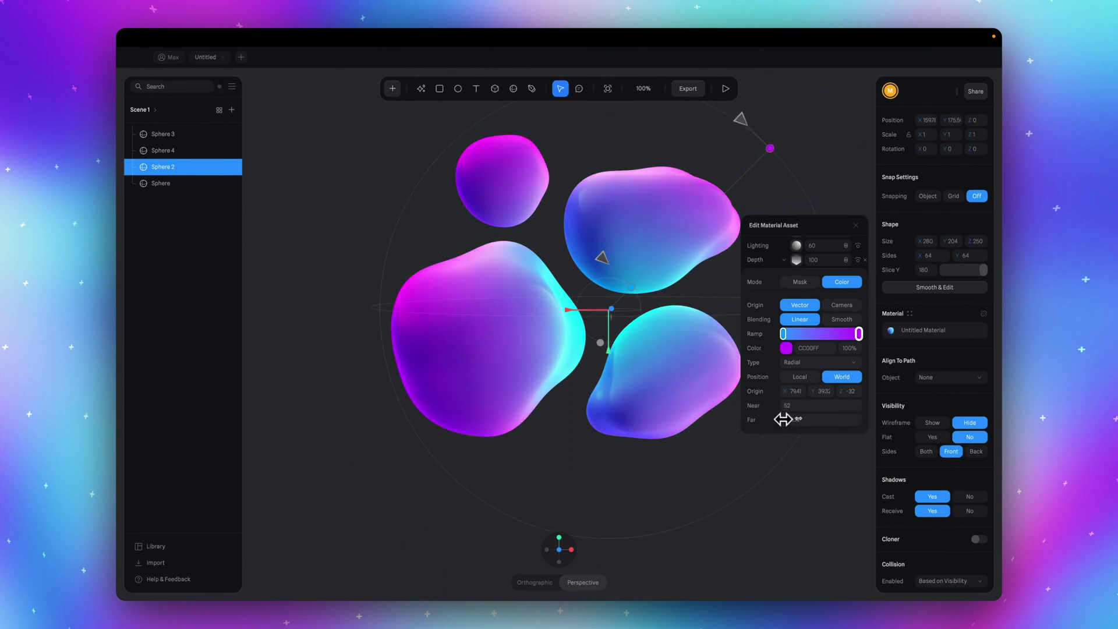
left_click(828, 172)
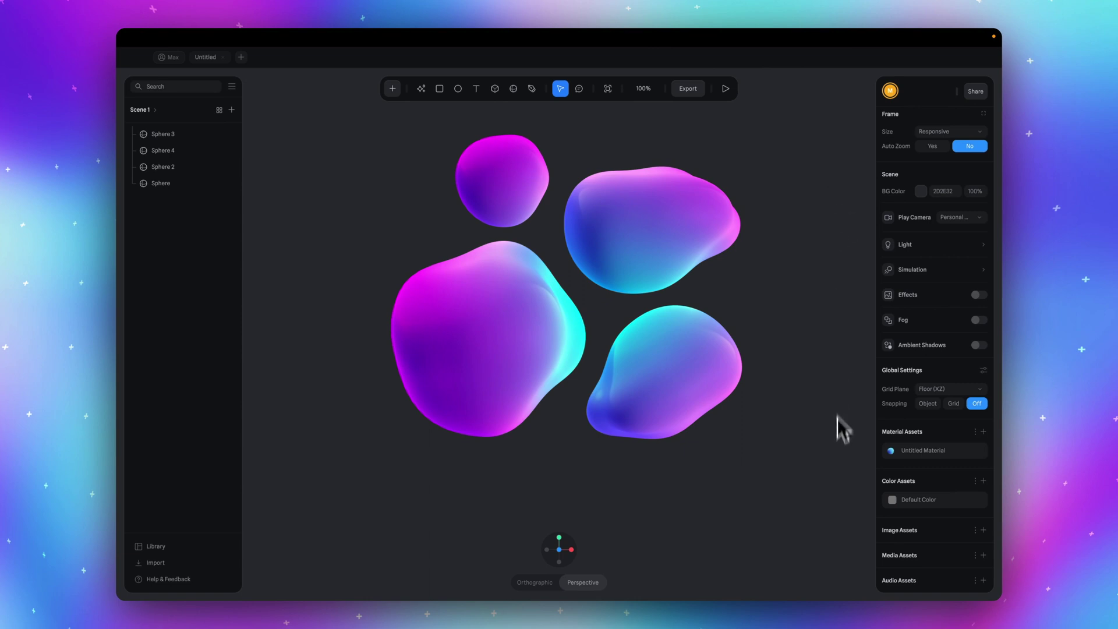
Marquee-select the four blobs, group them, and reset the group's transform to zero.
left_click_drag(830, 525, 315, 154)
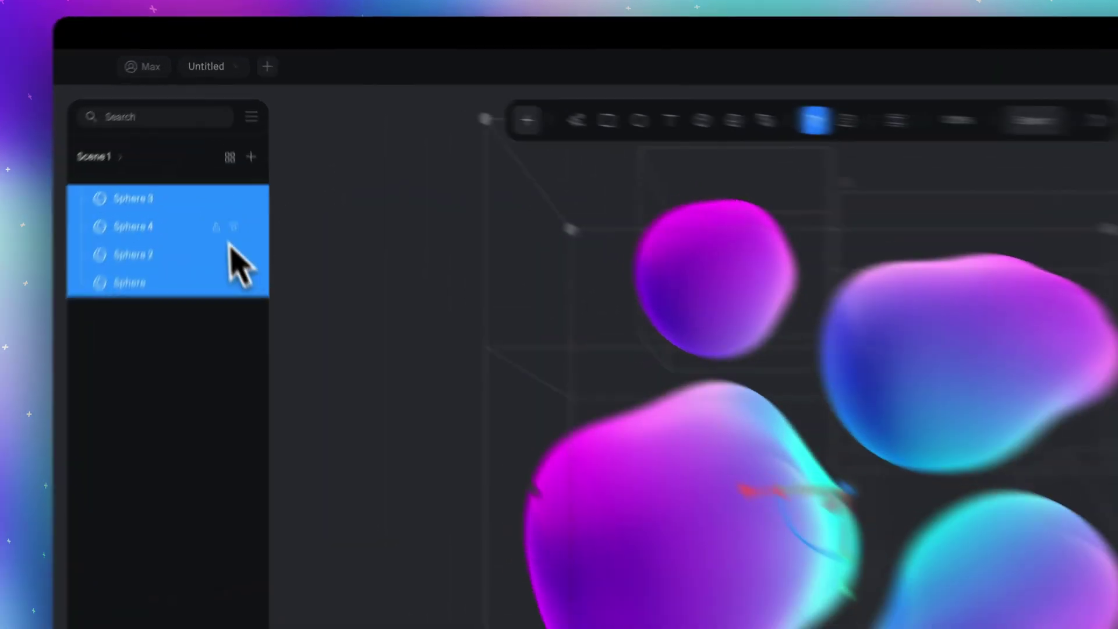
right_click(197, 150)
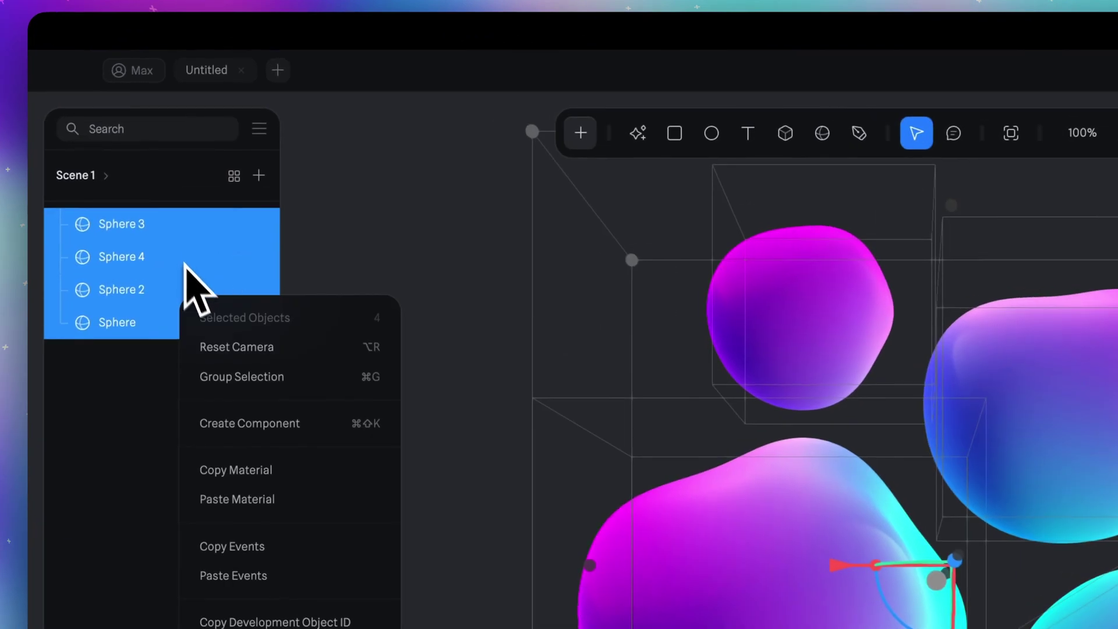
left_click(257, 377)
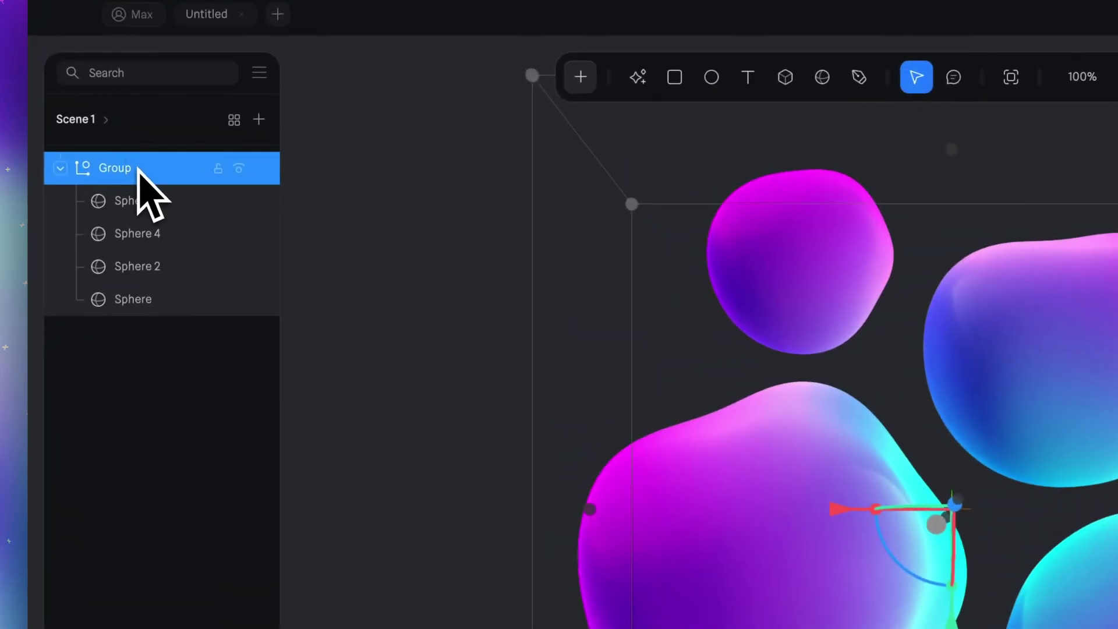
right_click(171, 154)
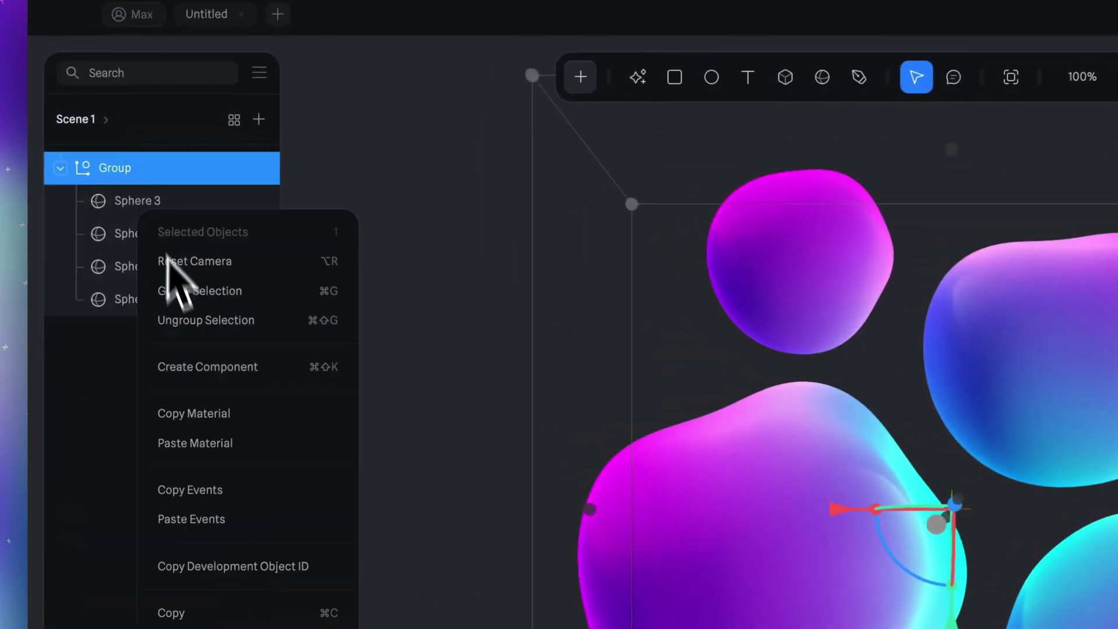
scroll(212, 287, "down", 2)
scroll(212, 295, "down", 3)
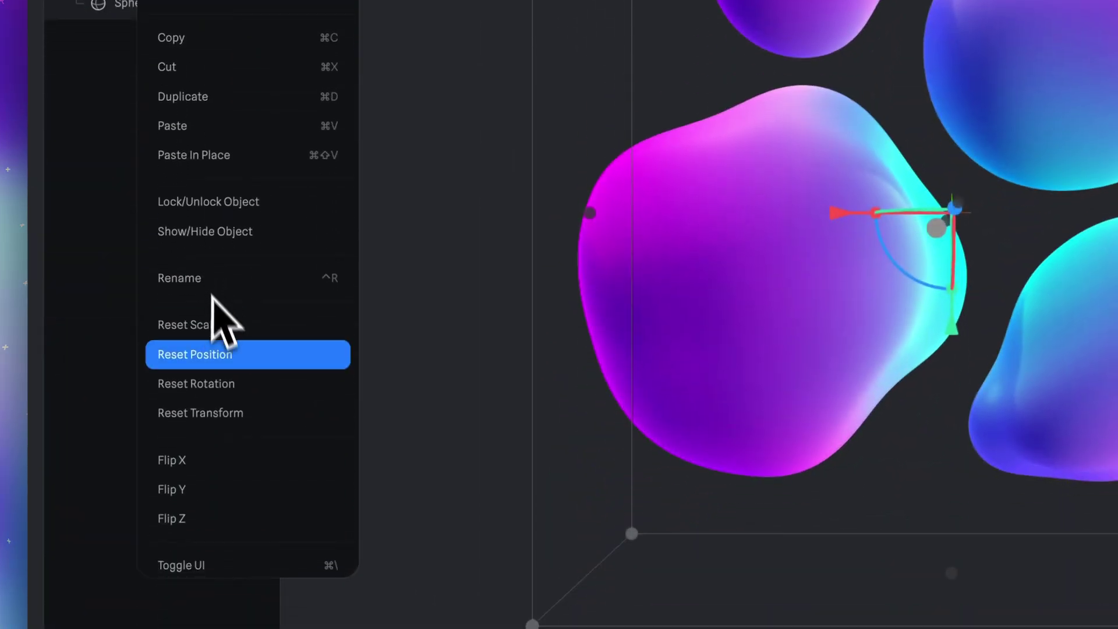
left_click(237, 421)
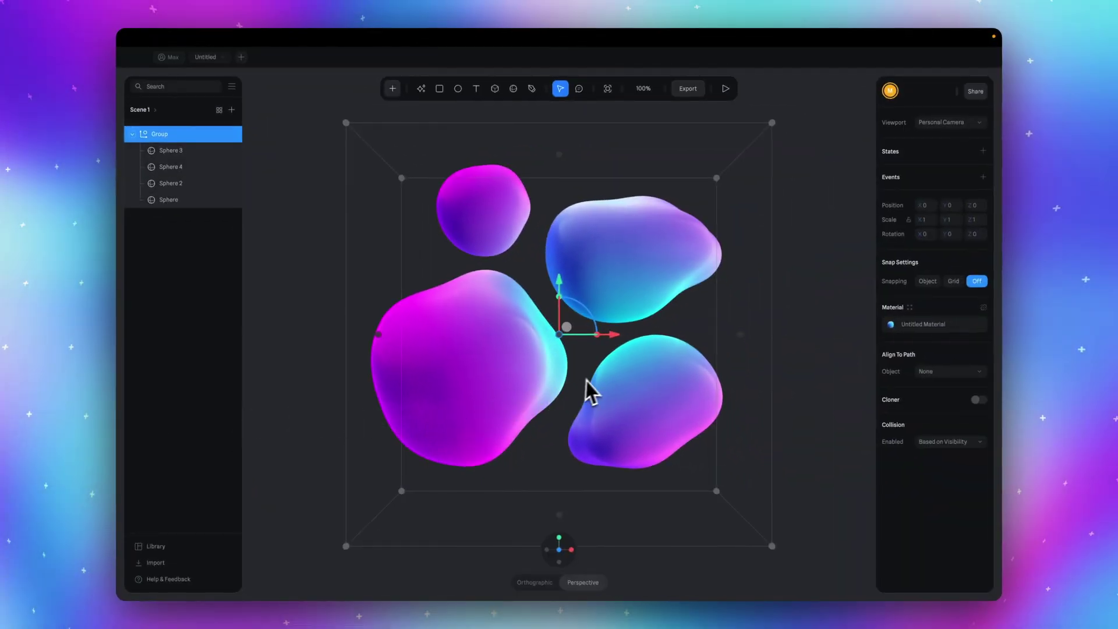
Deselect the group and set the scene BG Color to white (FFFFFF).
left_click(791, 346)
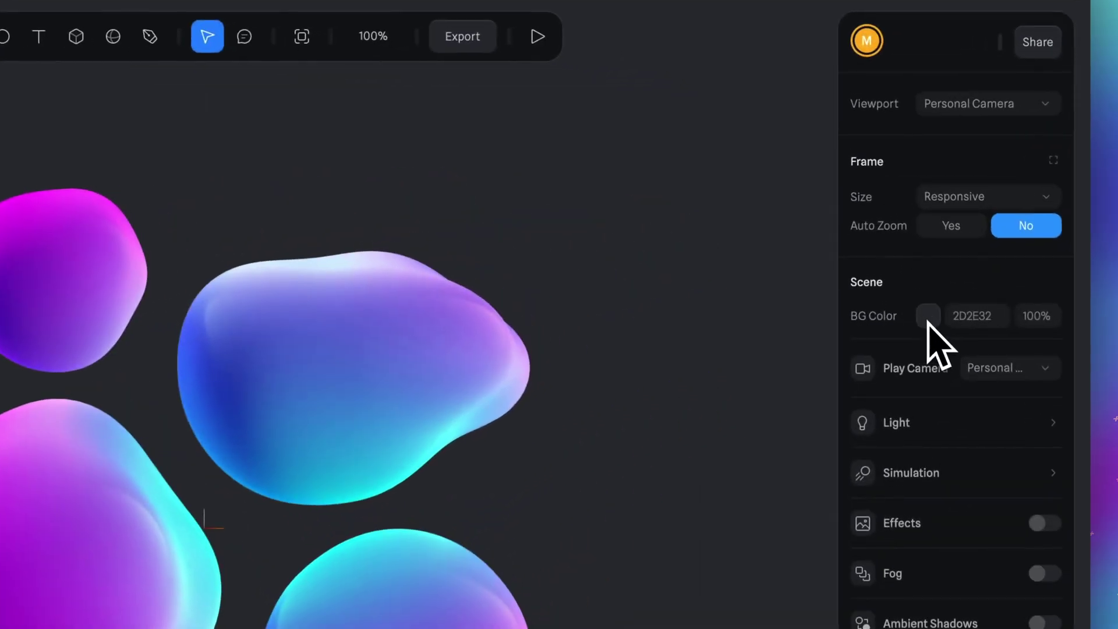
left_click(927, 316)
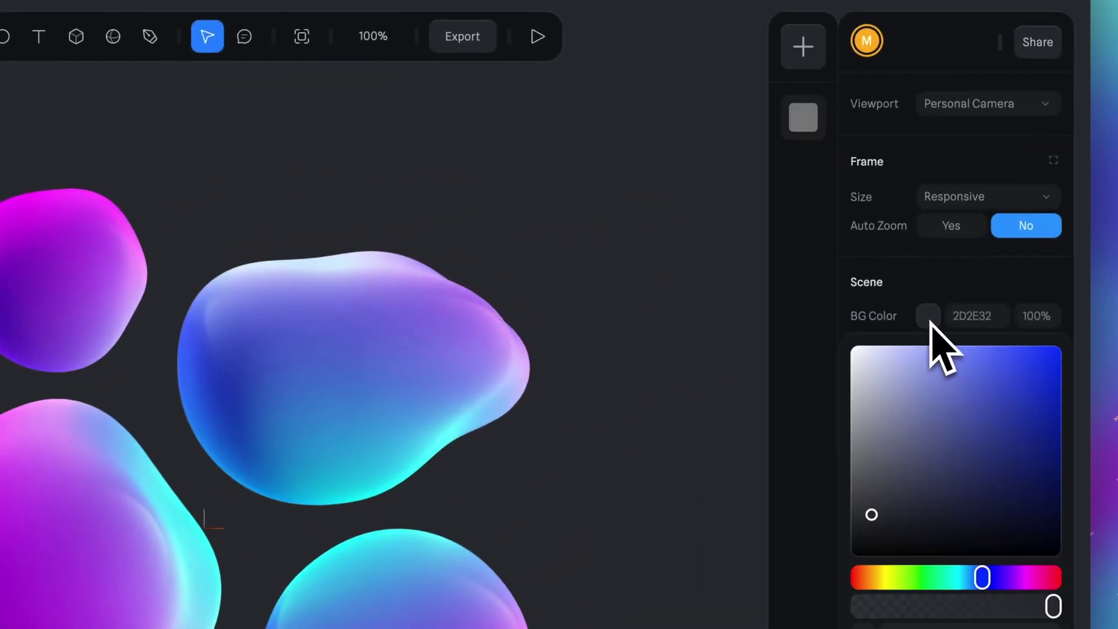
left_click_drag(911, 387, 824, 375)
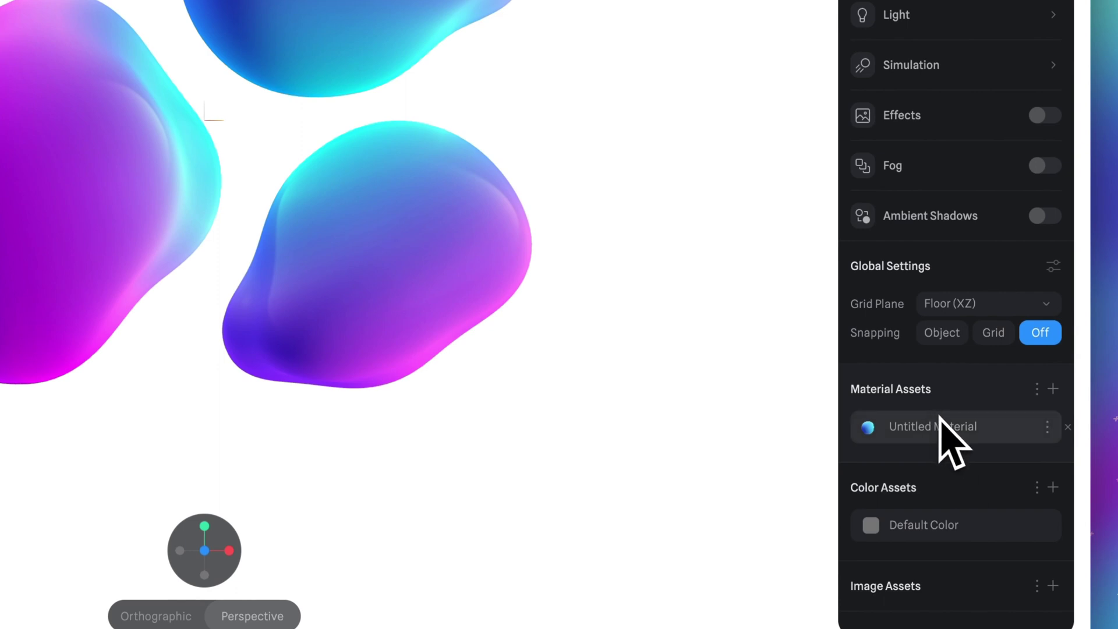
mouse_move(952, 426)
left_click(954, 428)
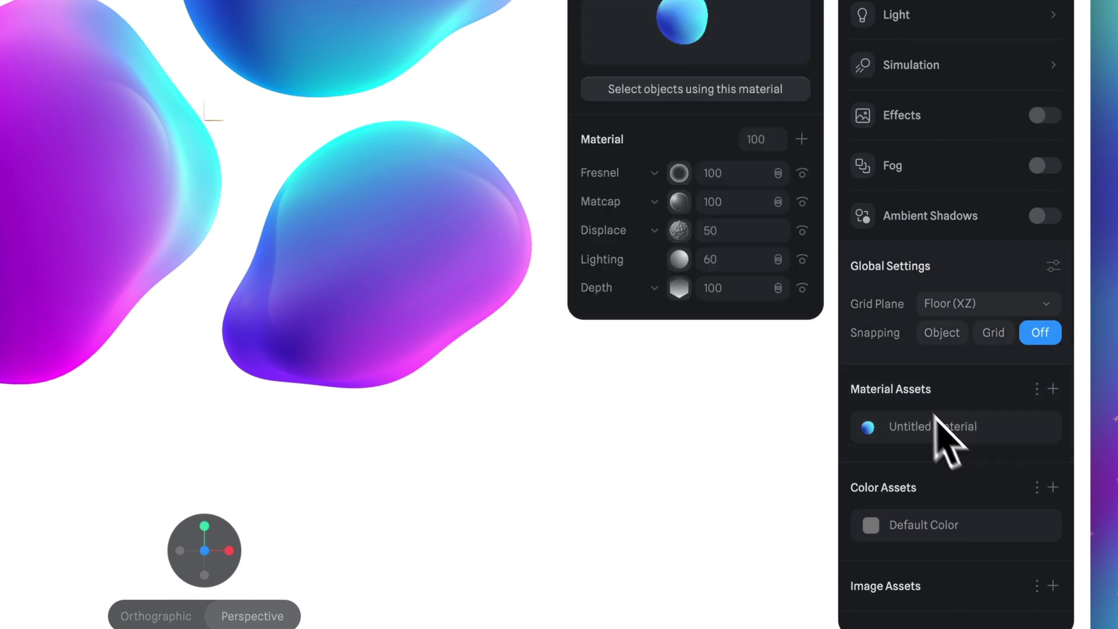
Edit the material's Displace layer to movement 0.06 with offsets -40 and 70.
left_click(686, 230)
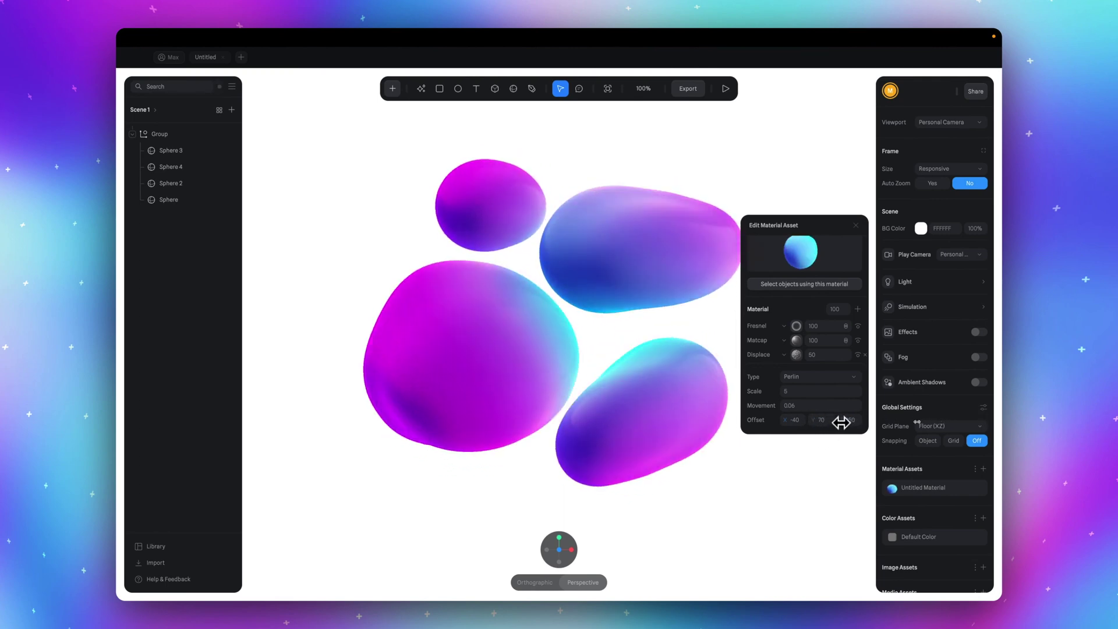
left_click(641, 303)
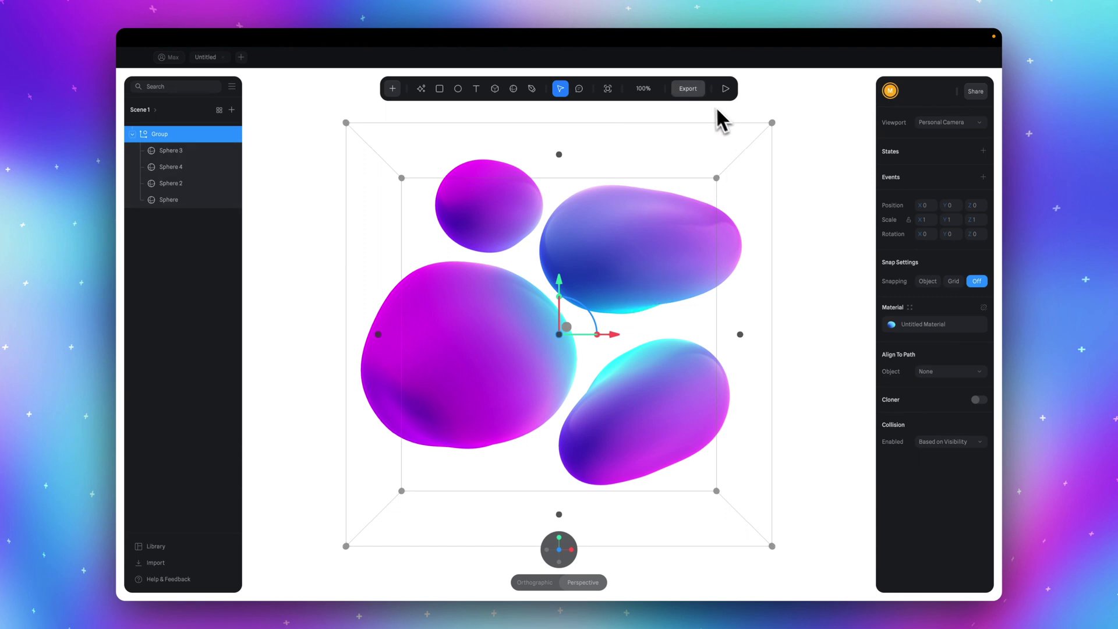
Configure an Image export with PNG format and the background colour set to Hide.
left_click(689, 89)
left_click(506, 225)
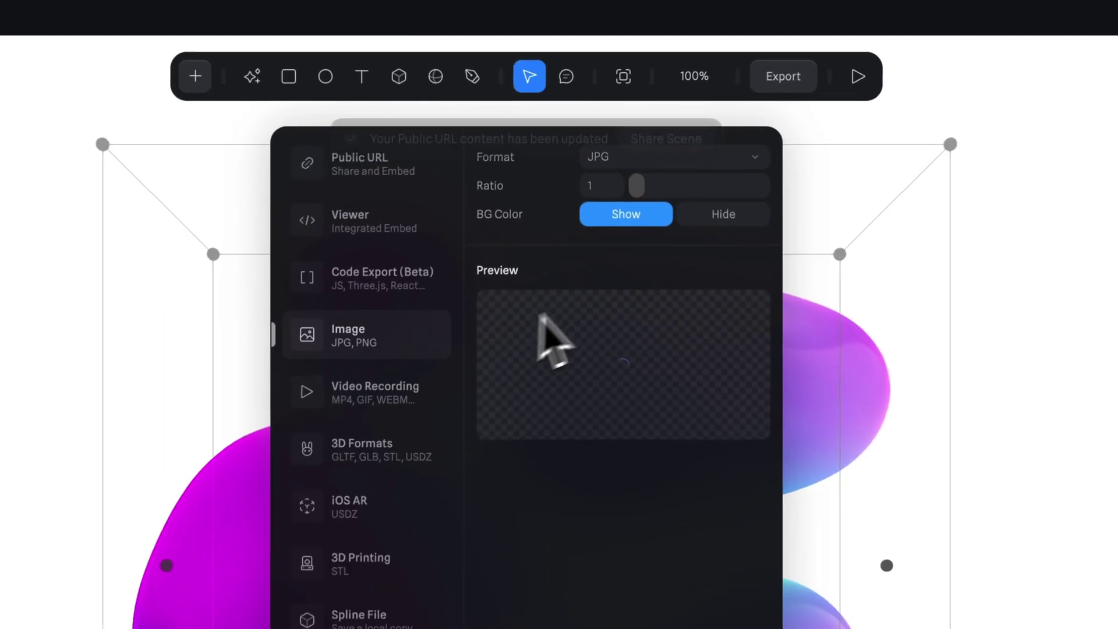
left_click(633, 129)
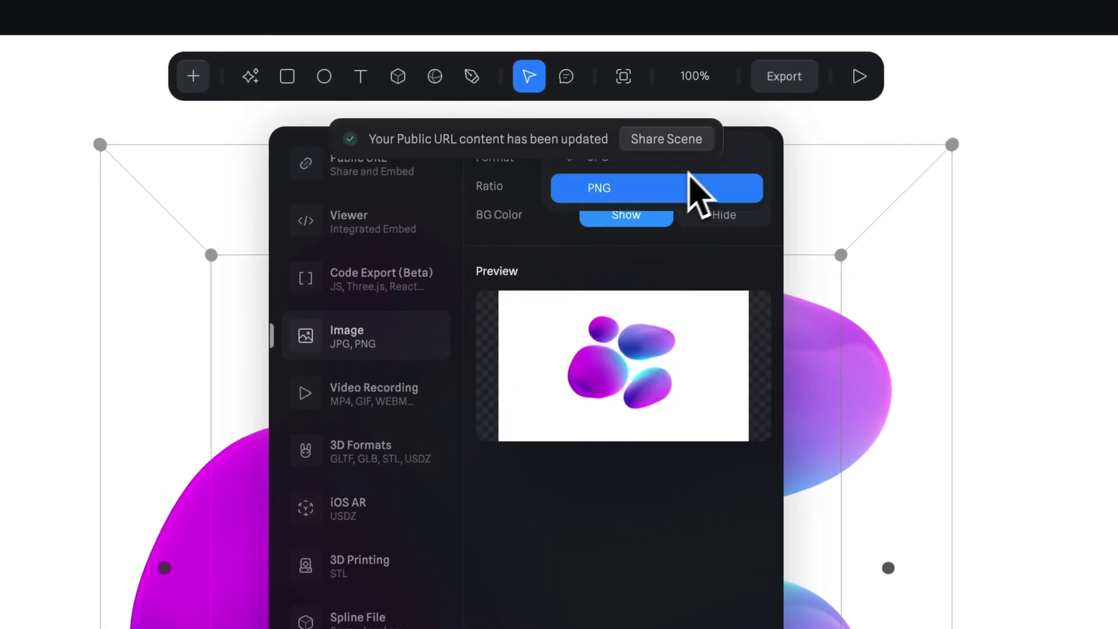
left_click(690, 180)
left_click(623, 209)
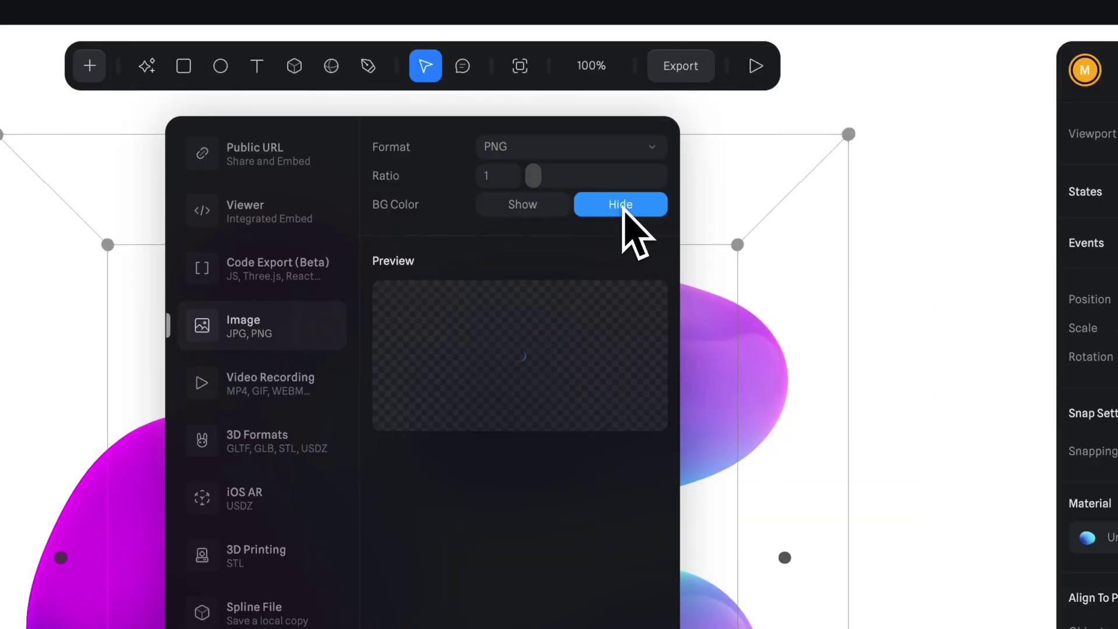